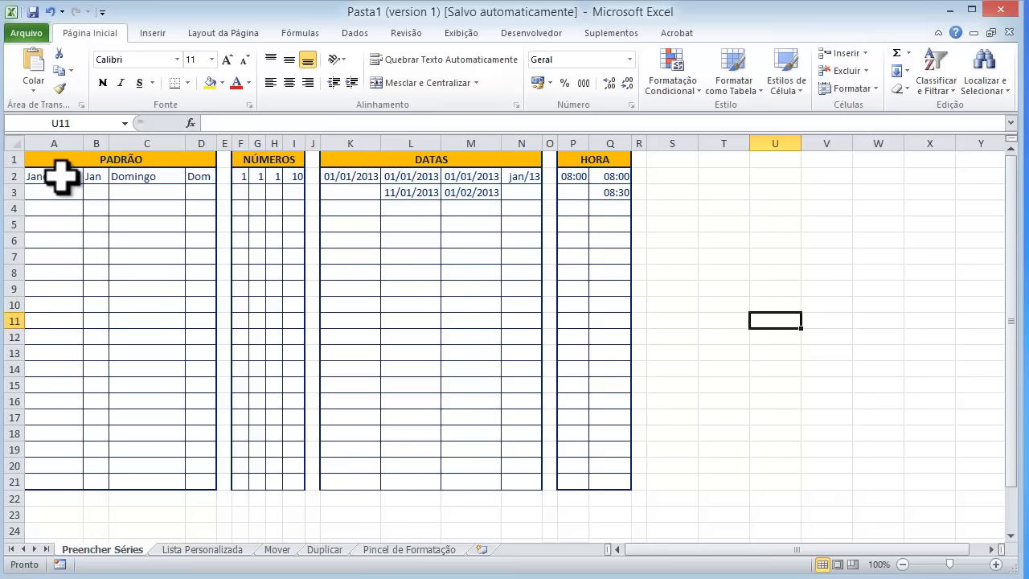
# - Fill the full month names from Janeiro to Dezembro in A2:A13 and the abbreviated months from Jan to Dez in B2:B13
pyautogui.click(62, 175)
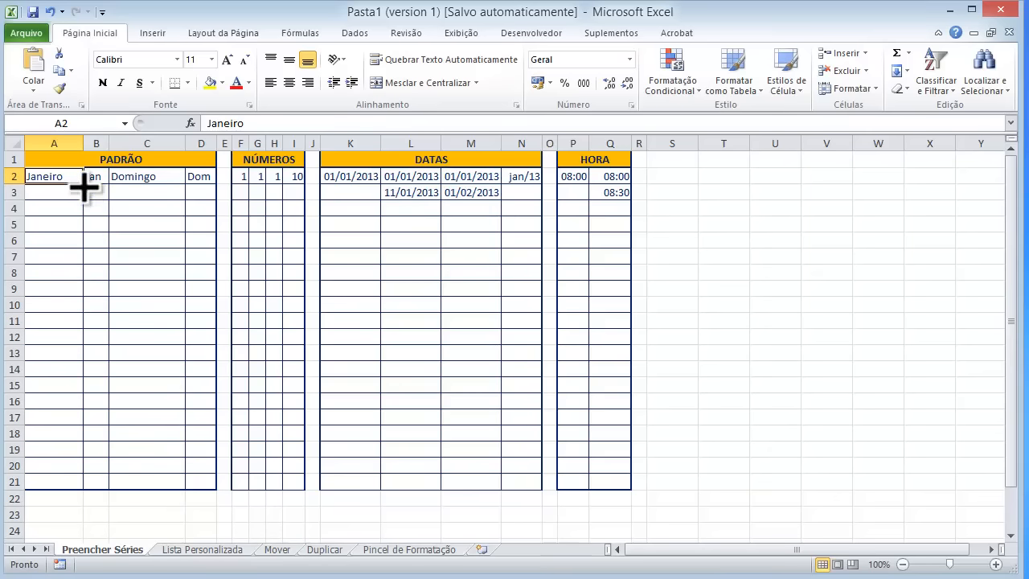
pyautogui.moveTo(85, 186); pyautogui.dragTo(78, 370)
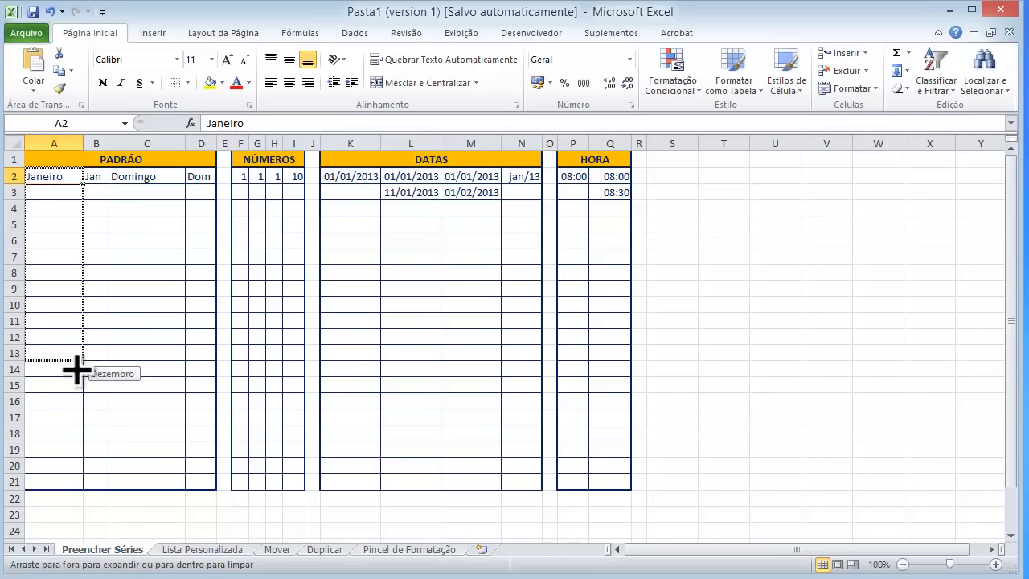
pyautogui.moveTo(77, 369); pyautogui.dragTo(74, 364)
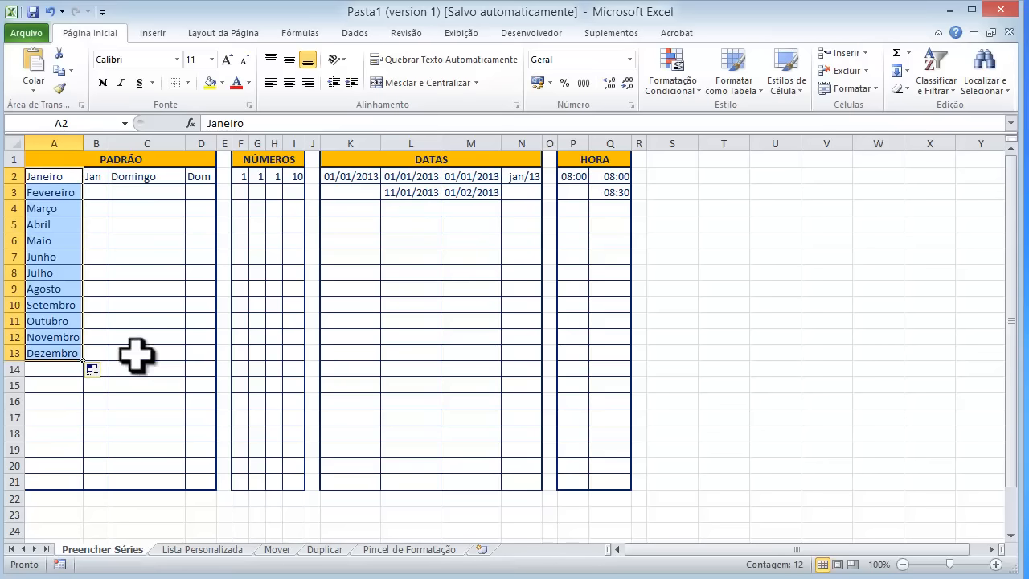
pyautogui.click(95, 178)
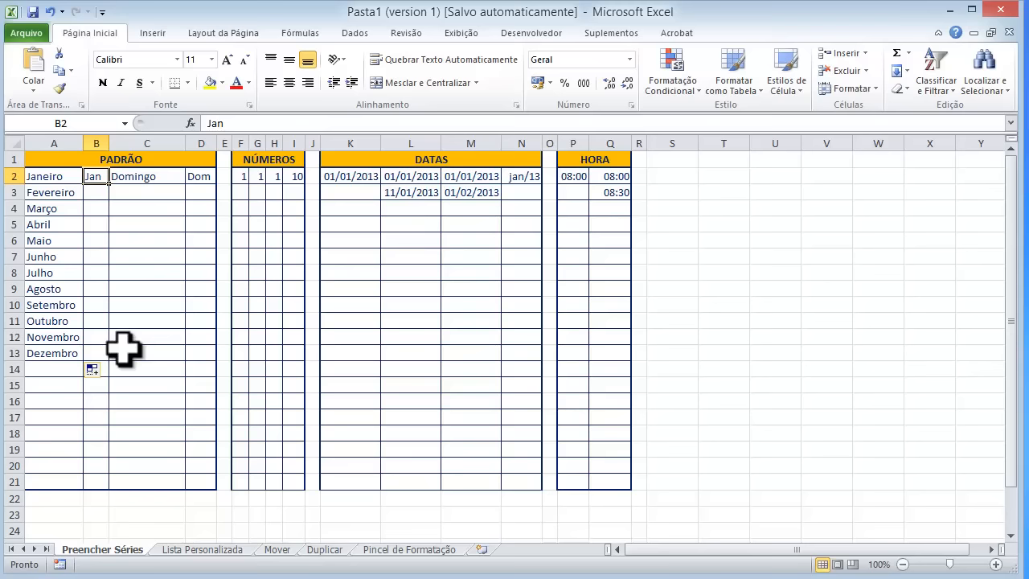
pyautogui.moveTo(108, 182); pyautogui.dragTo(90, 355)
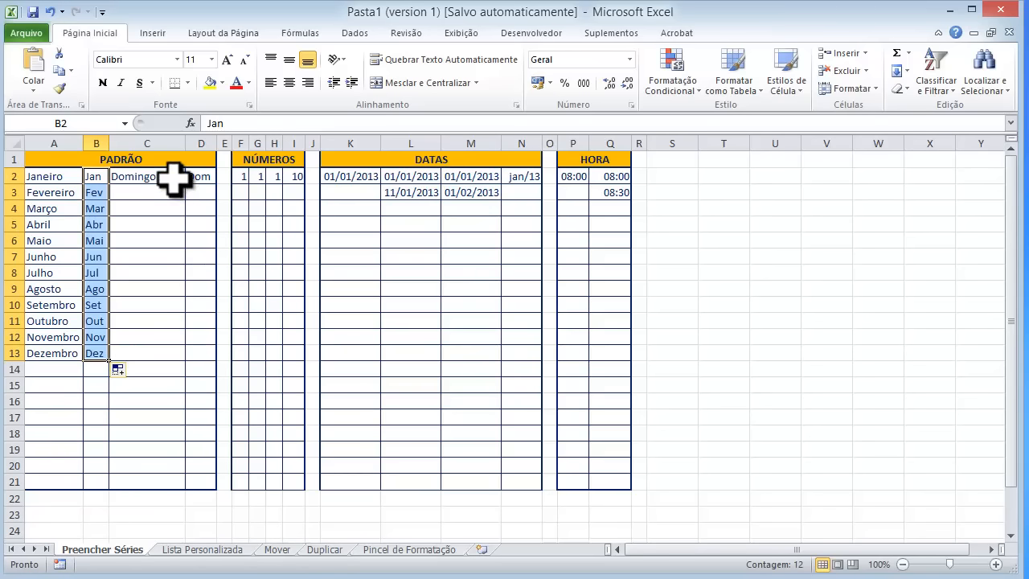
# - Extend Domingo in C2 into a weekday series down to Sábado in C8
pyautogui.click(172, 182)
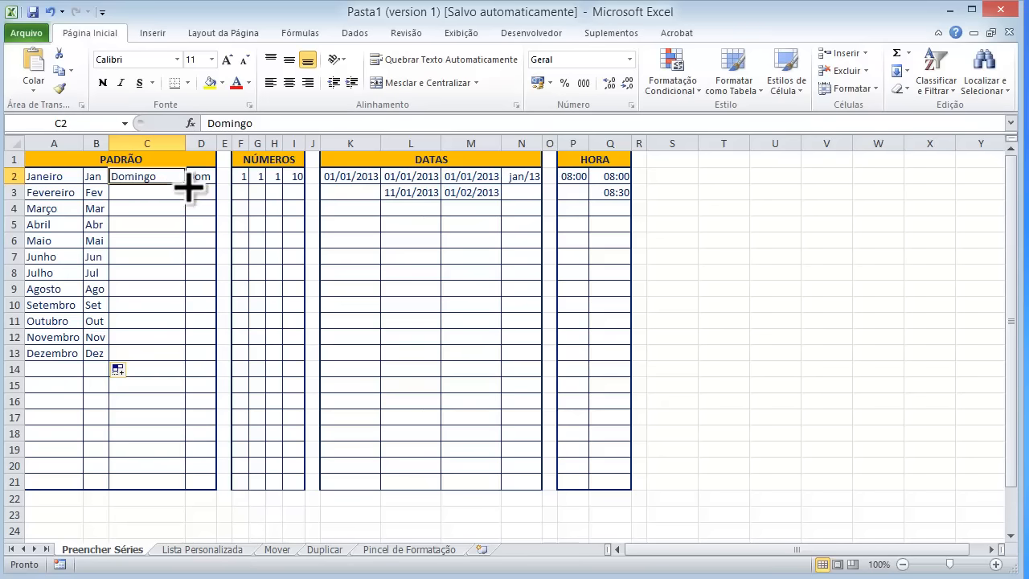
pyautogui.moveTo(190, 187); pyautogui.dragTo(190, 277)
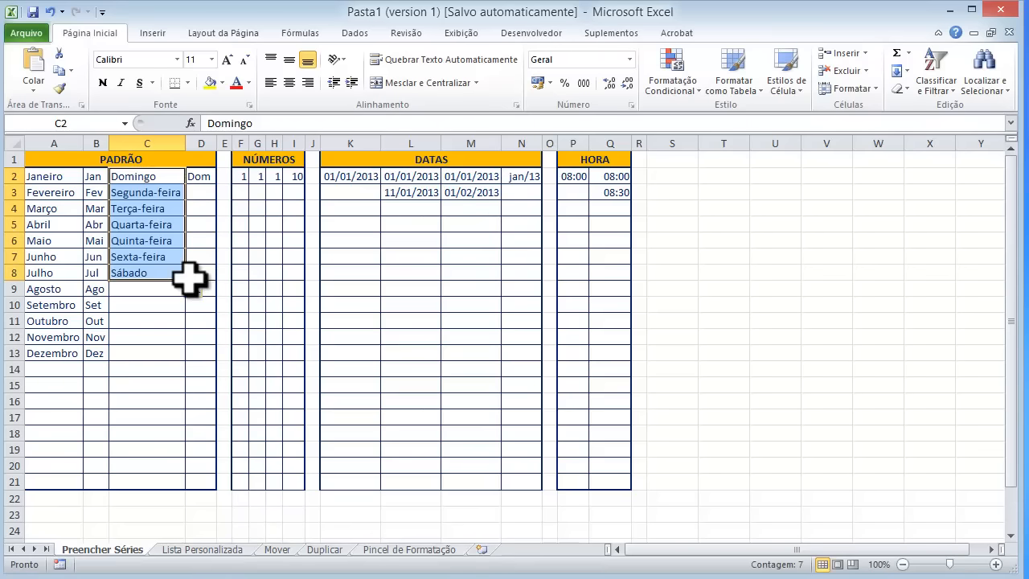
pyautogui.click(149, 294)
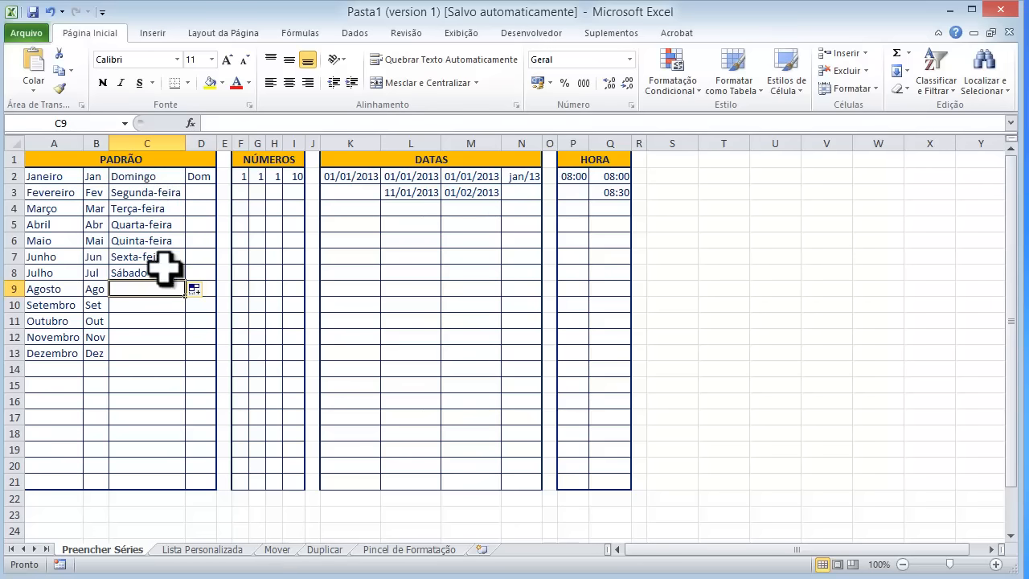
# - Enter "Segunda - Feira" in cell C11, replacing the autocompleted ending
pyautogui.click(130, 319)
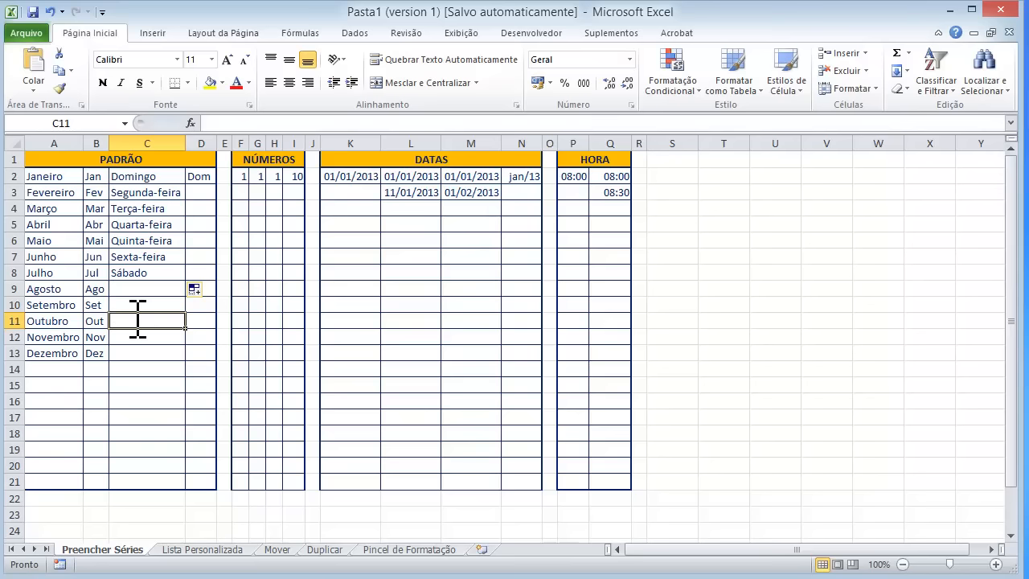
pyautogui.write('Segunda')
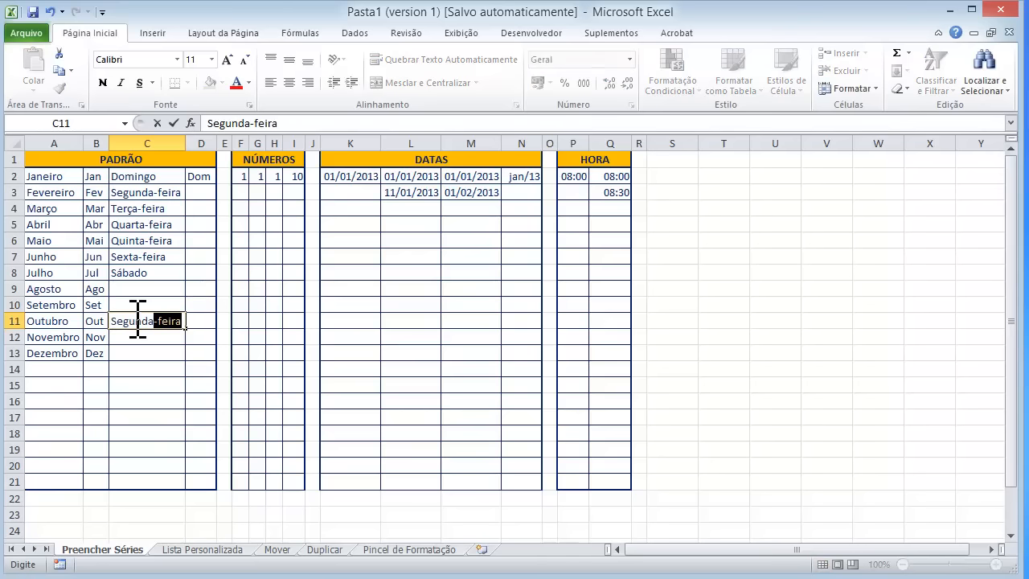
pyautogui.press('Delete')
pyautogui.write('- Feira')
pyautogui.press('Return')
# - Try to extend "Segunda - Feira" from C11 down to C20 as a series and autofit the width of column C
pyautogui.click(141, 322)
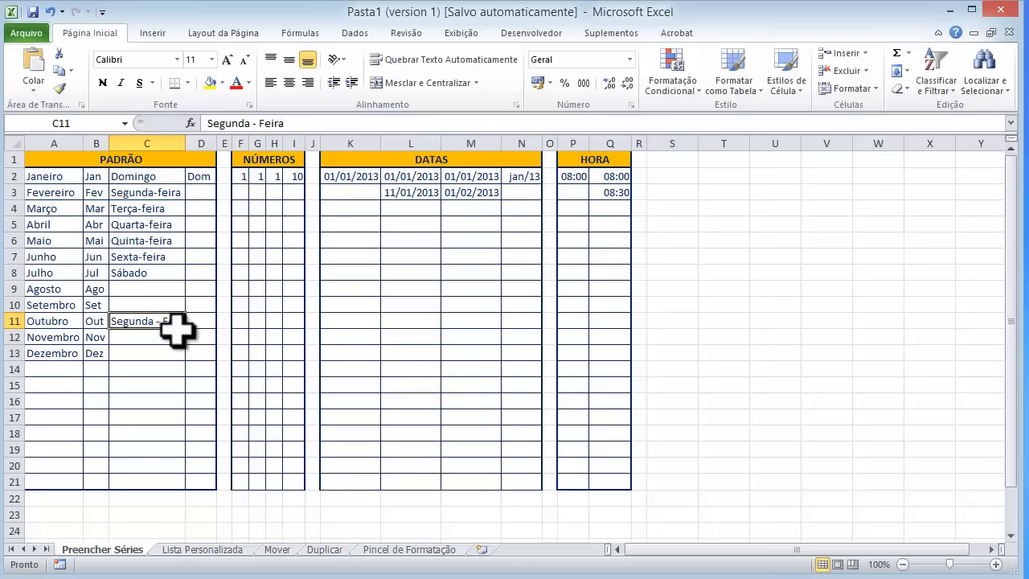
pyautogui.moveTo(186, 329); pyautogui.dragTo(185, 475)
pyautogui.click(206, 372)
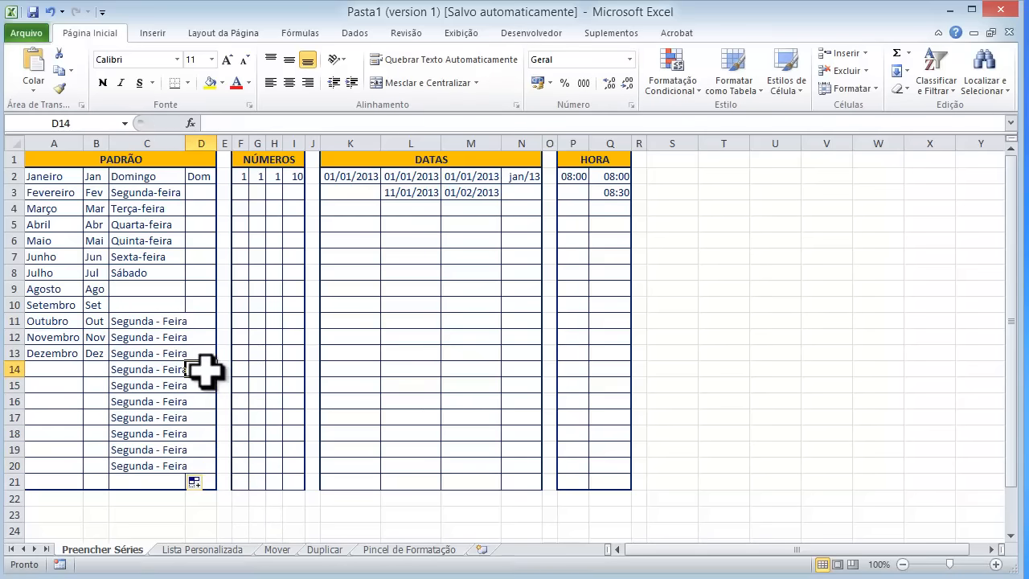
pyautogui.doubleClick(185, 144)
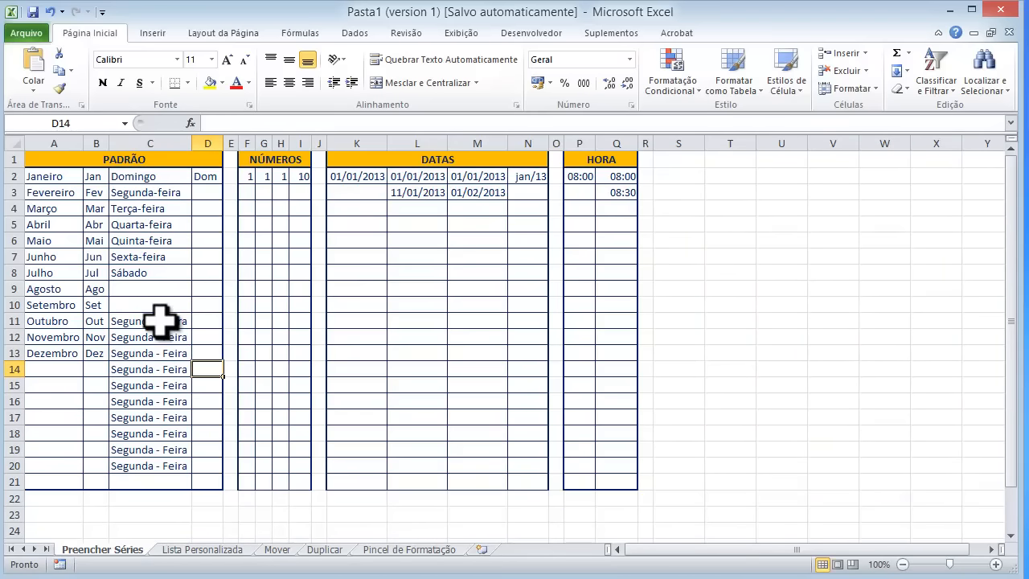
# - Clear the test entries in C11:C20 and autofit column C to its remaining contents
pyautogui.moveTo(161, 321); pyautogui.dragTo(167, 467)
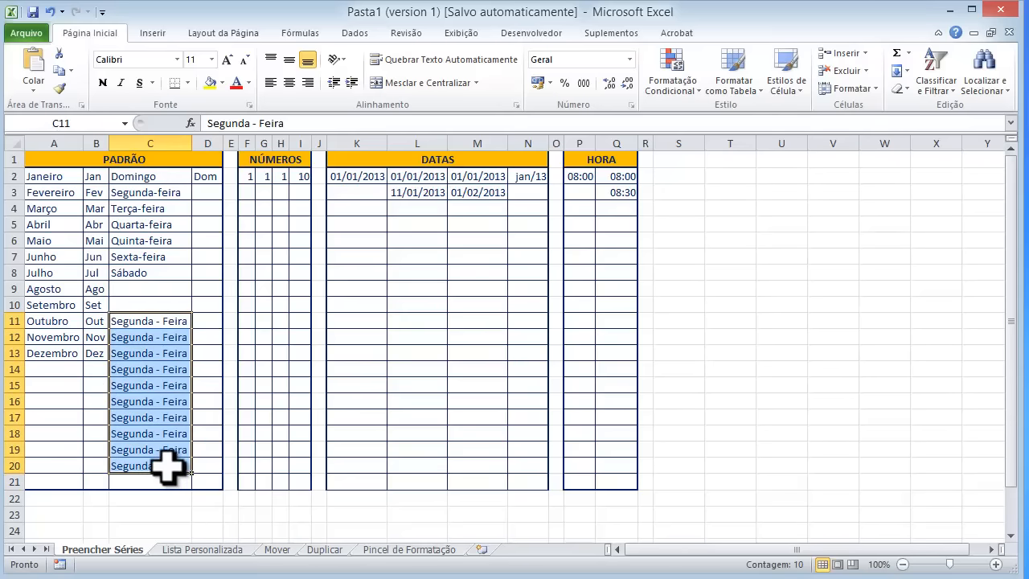
pyautogui.press('Delete')
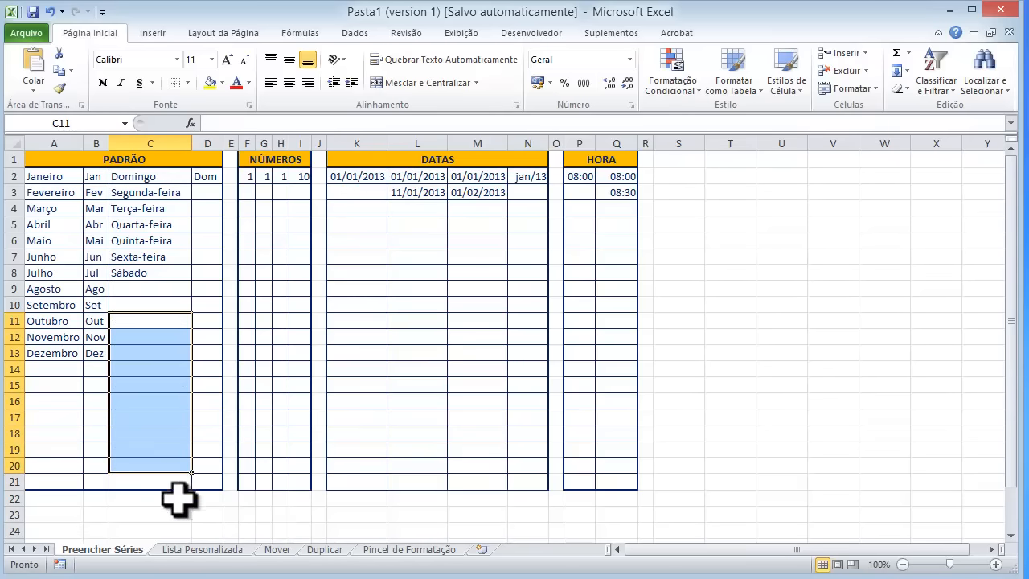
pyautogui.doubleClick(194, 140)
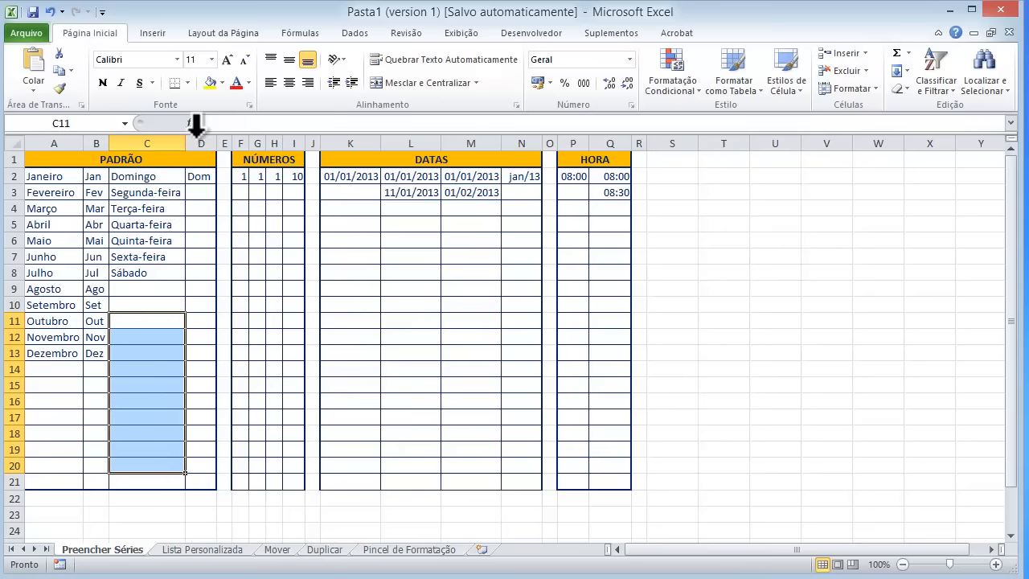
# - Extend Dom in D2 into an abbreviated weekday series down to Sáb in D8
pyautogui.click(198, 224)
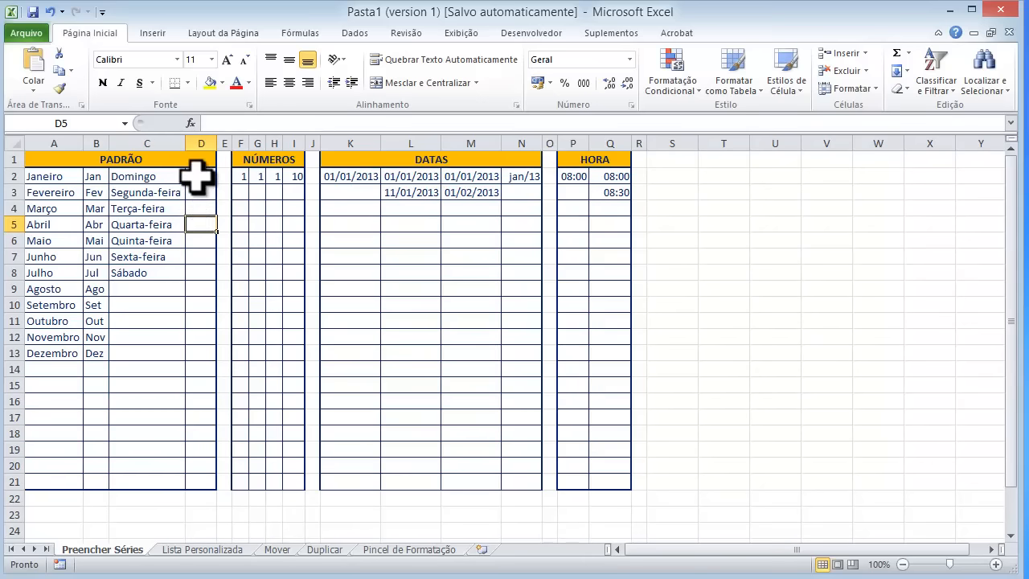
pyautogui.click(197, 177)
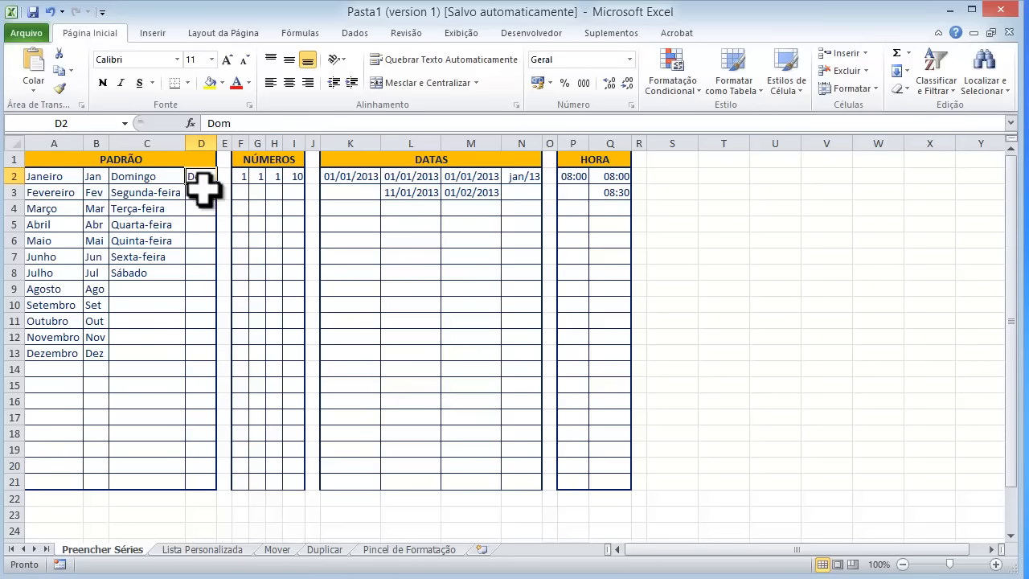
pyautogui.moveTo(218, 185); pyautogui.dragTo(207, 276)
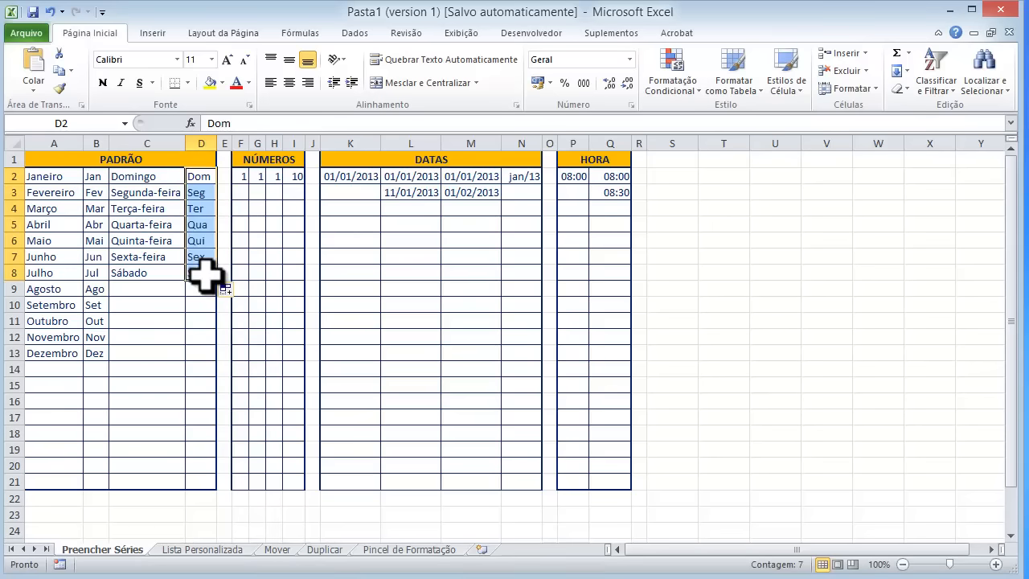
# - Try filling the single value in F2 down to F13, and undo the fill
pyautogui.click(236, 228)
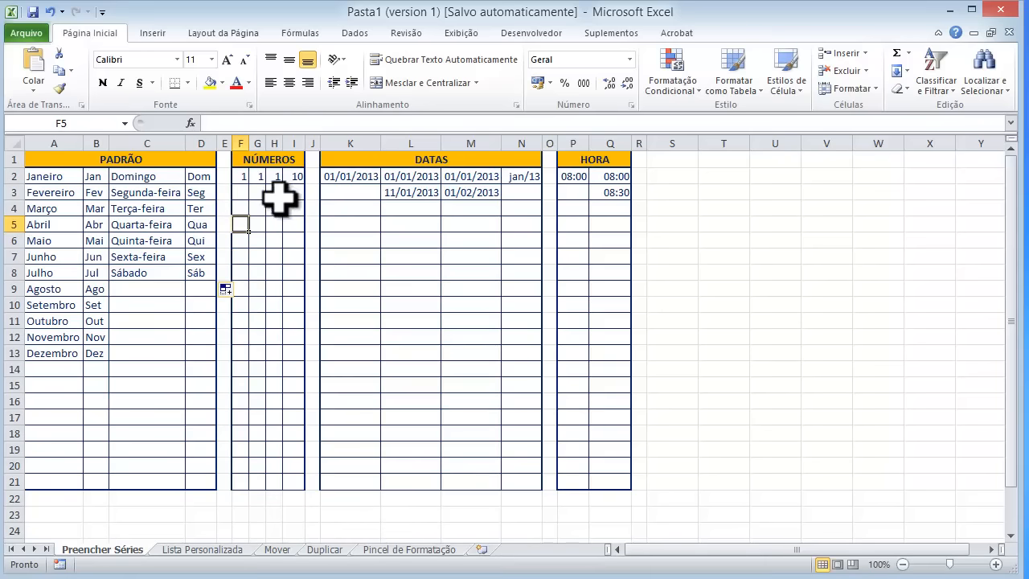
pyautogui.click(243, 177)
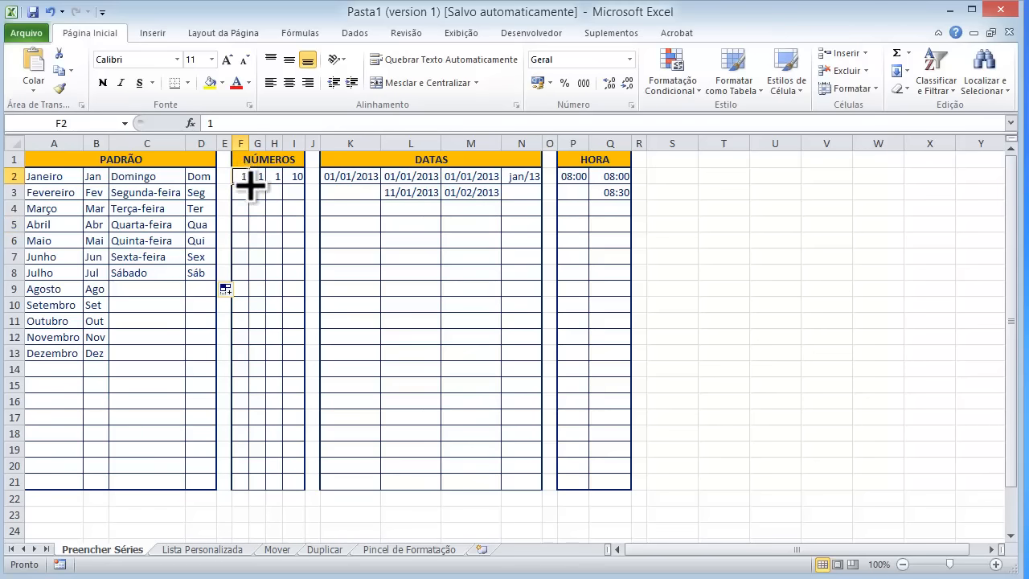
pyautogui.moveTo(251, 189); pyautogui.dragTo(253, 361)
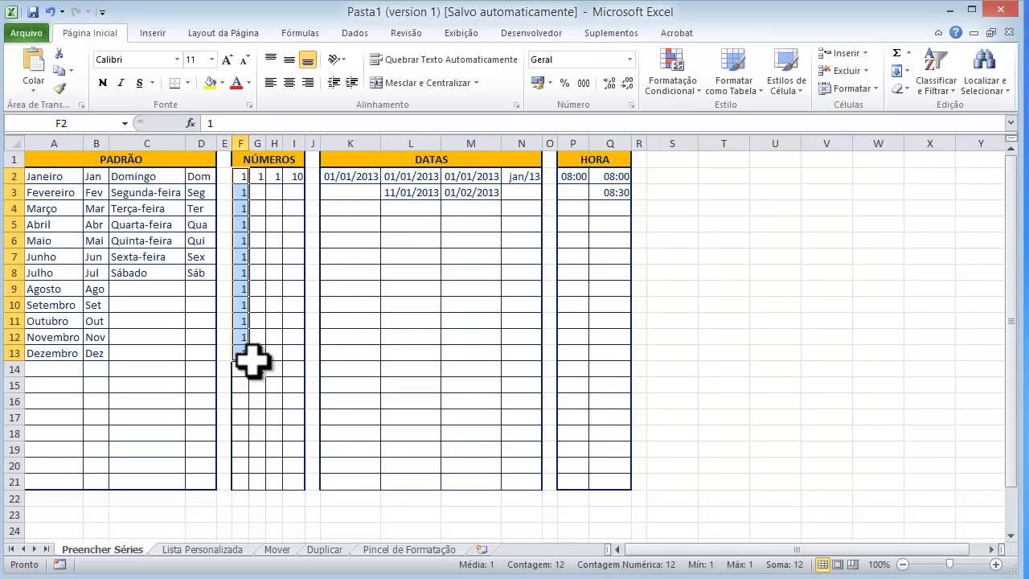
pyautogui.hotkey('ctrl', 'z')
# - Enter 2 in F3 and extend the F2:F3 pattern into a number series down to 12 in F13
pyautogui.click(240, 192)
pyautogui.write('2')
pyautogui.moveTo(240, 176); pyautogui.dragTo(267, 373)
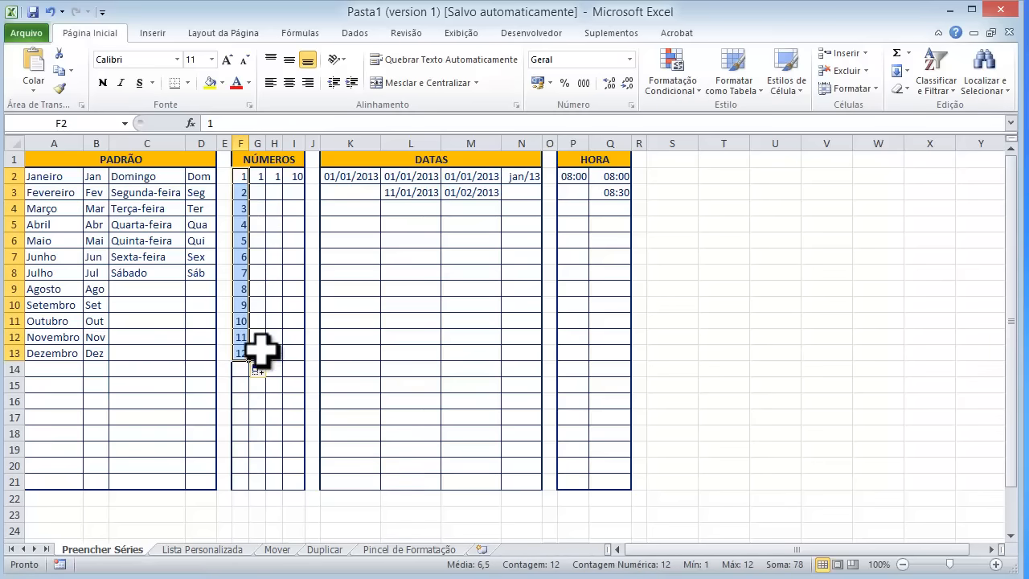
# - Fill G2 down to G13 and apply the Preencher Série option to number the cells from 1 to 12
pyautogui.click(257, 175)
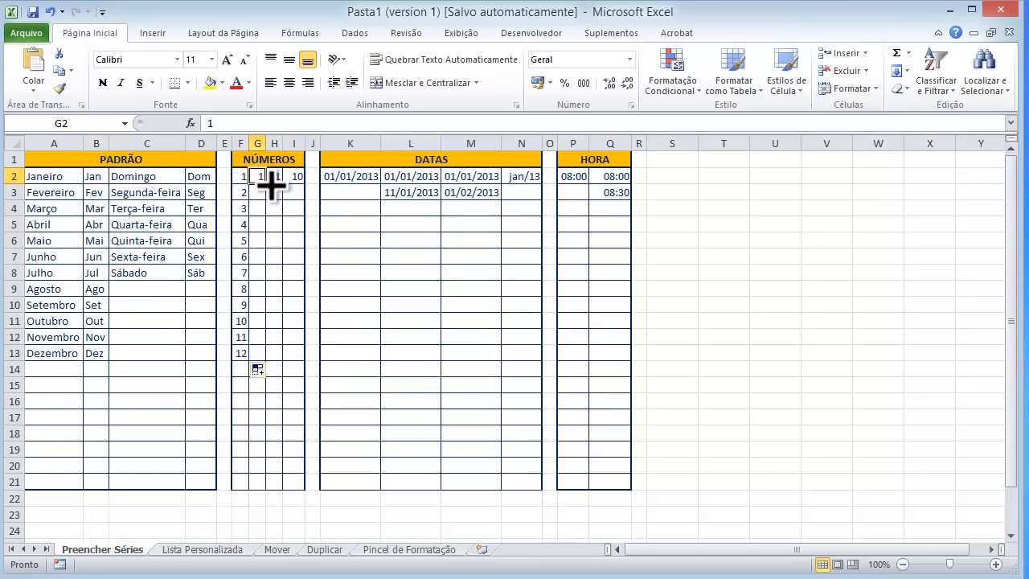
pyautogui.moveTo(271, 185); pyautogui.dragTo(250, 364)
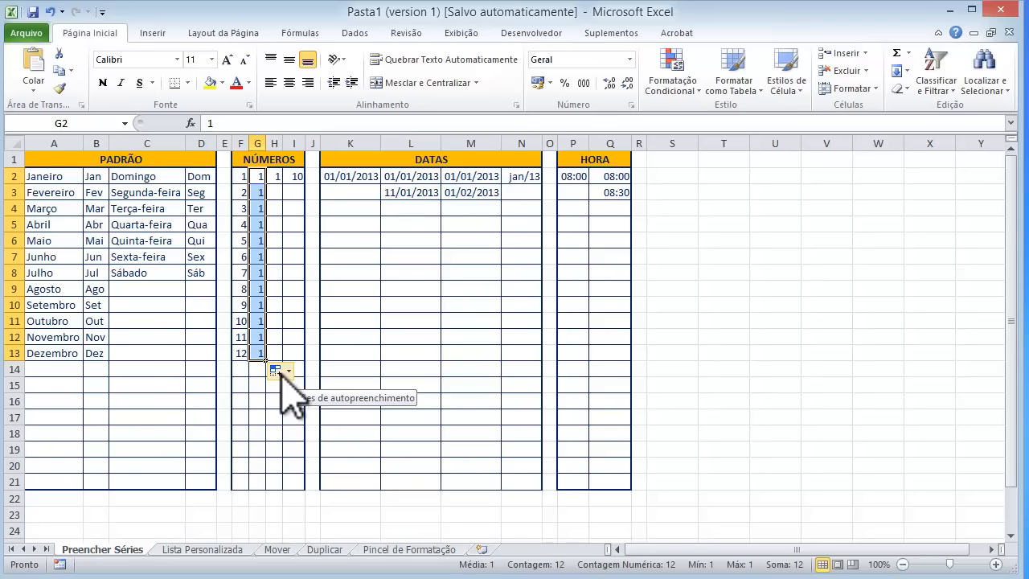
pyautogui.click(288, 372)
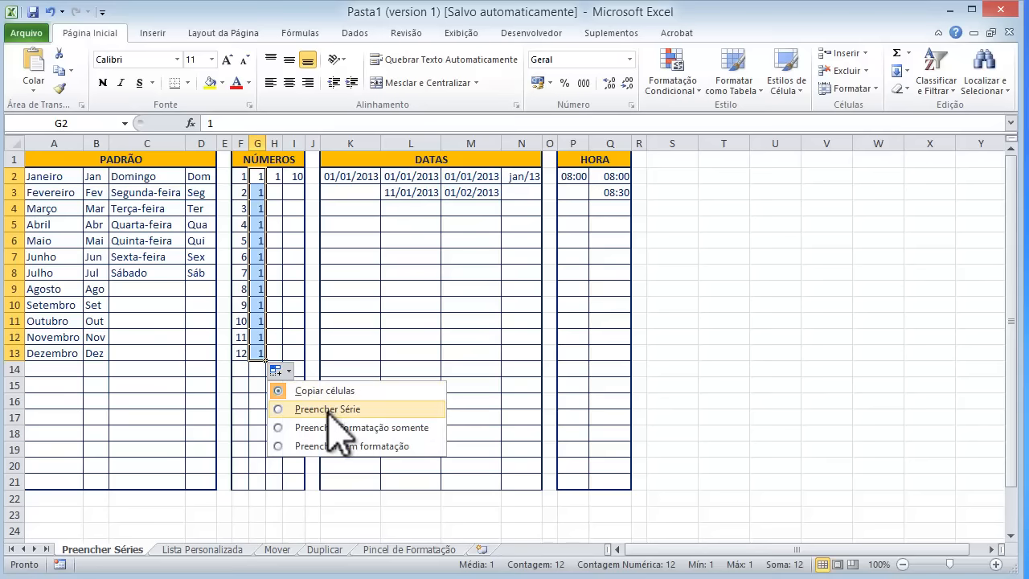
pyautogui.click(328, 410)
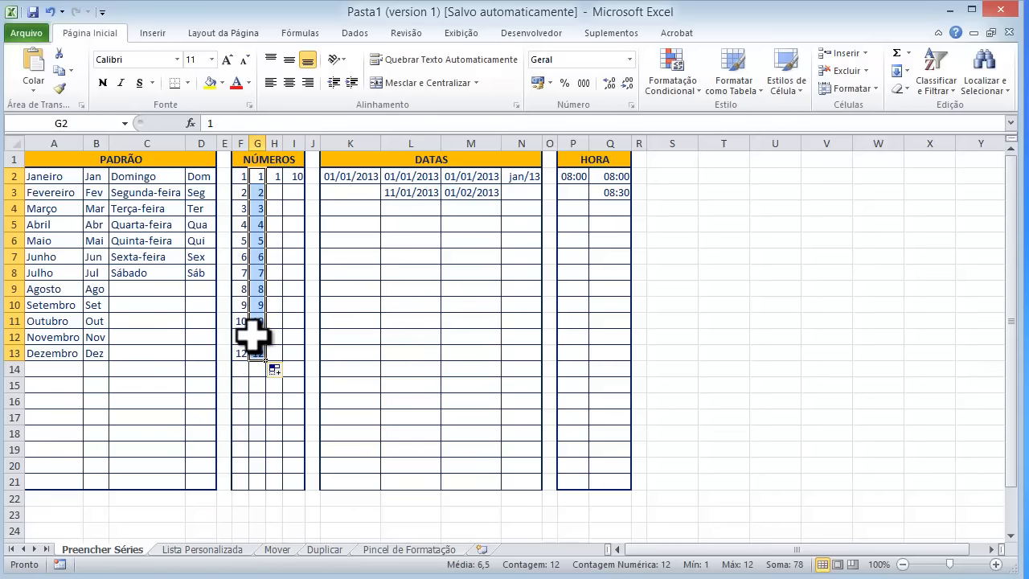
# - Extend column G from G13 down to G18 with the Preencher Série option, continuing the numbers to 17
pyautogui.click(257, 337)
pyautogui.click(258, 353)
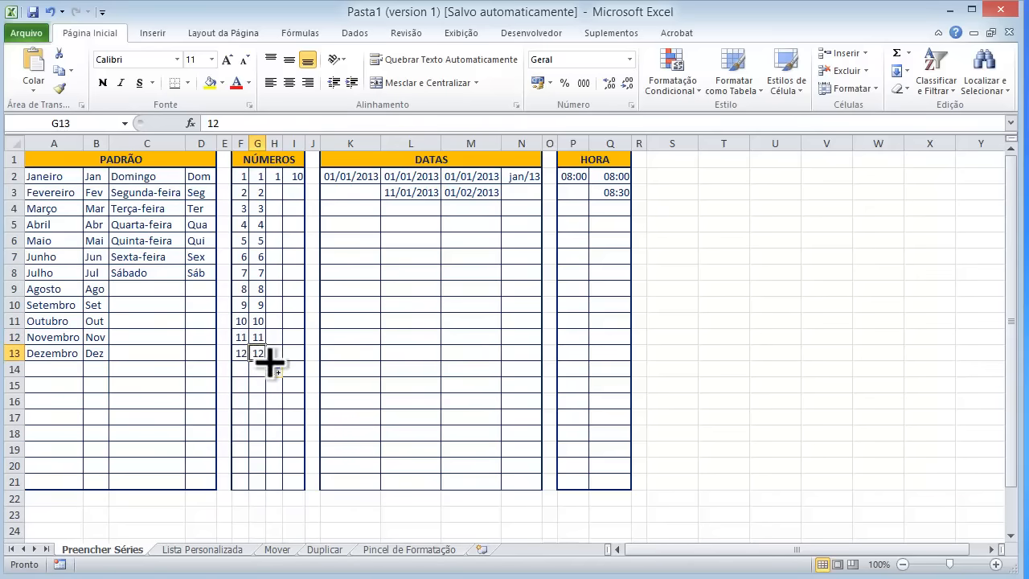
pyautogui.moveTo(267, 361); pyautogui.dragTo(252, 447)
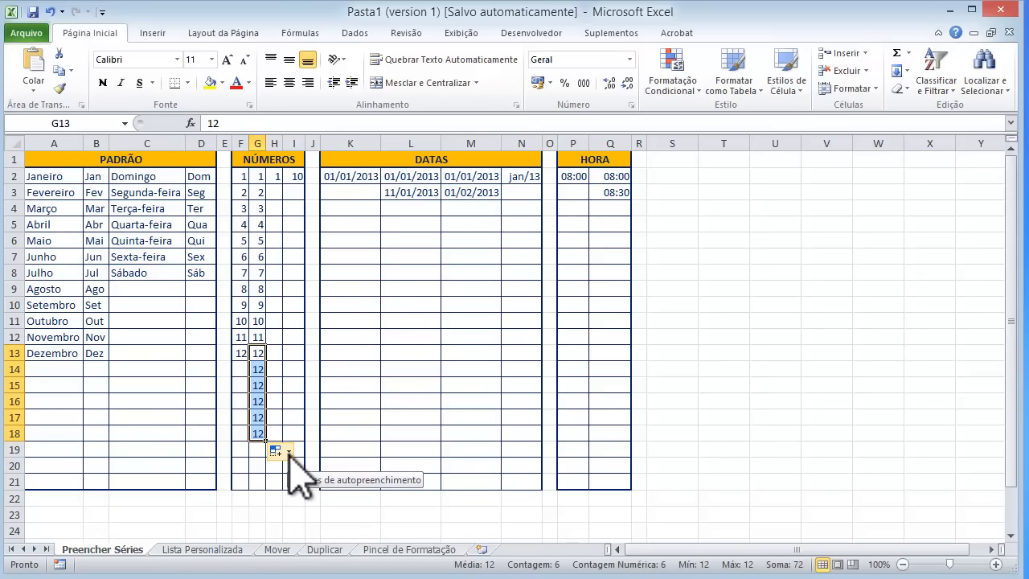
pyautogui.click(288, 452)
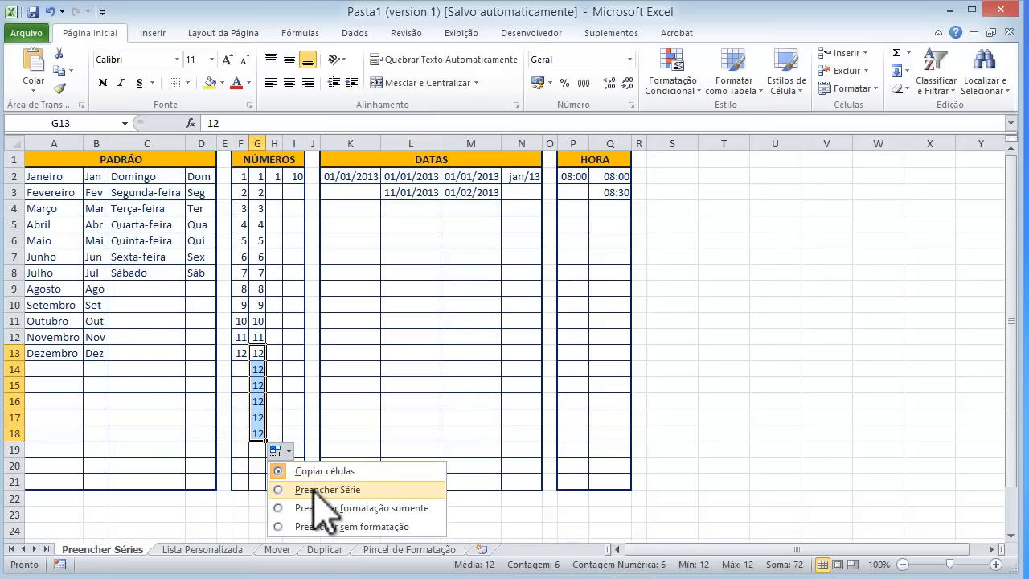
pyautogui.click(315, 492)
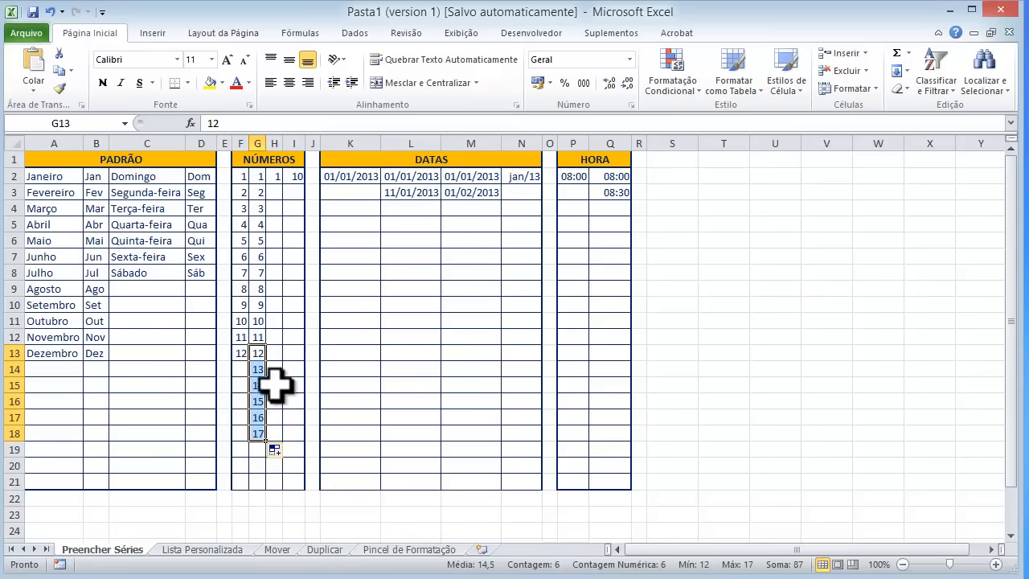
pyautogui.click(286, 417)
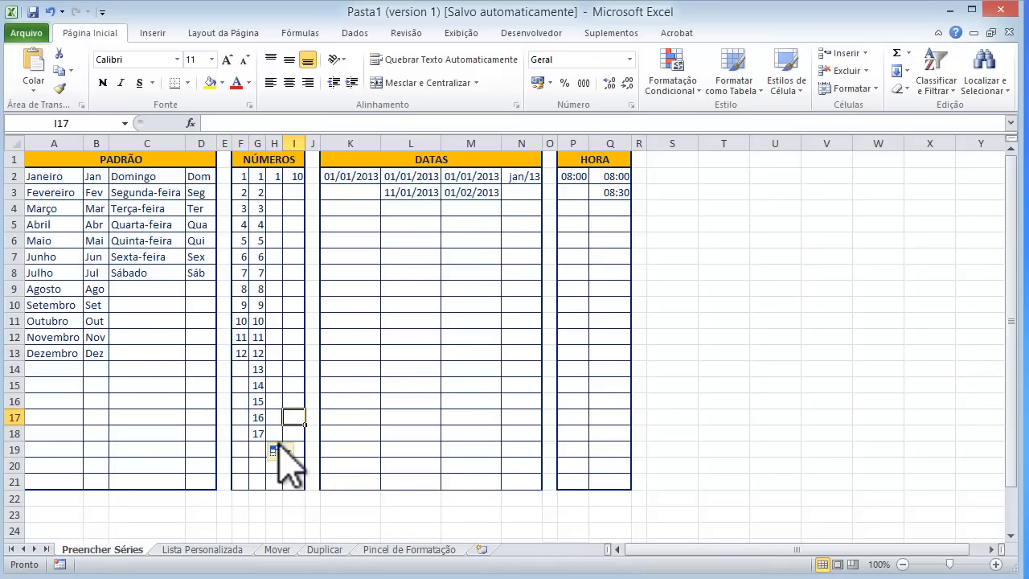
# - Fill H2 down to H18 directly as an incrementing series from 1 to 17
pyautogui.click(274, 177)
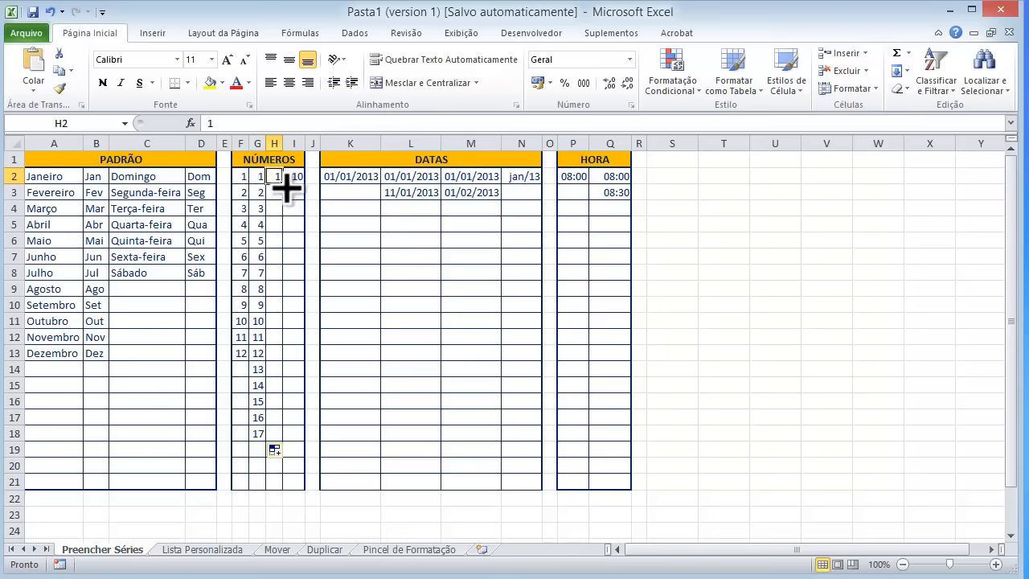
pyautogui.moveTo(286, 186); pyautogui.dragTo(261, 435)
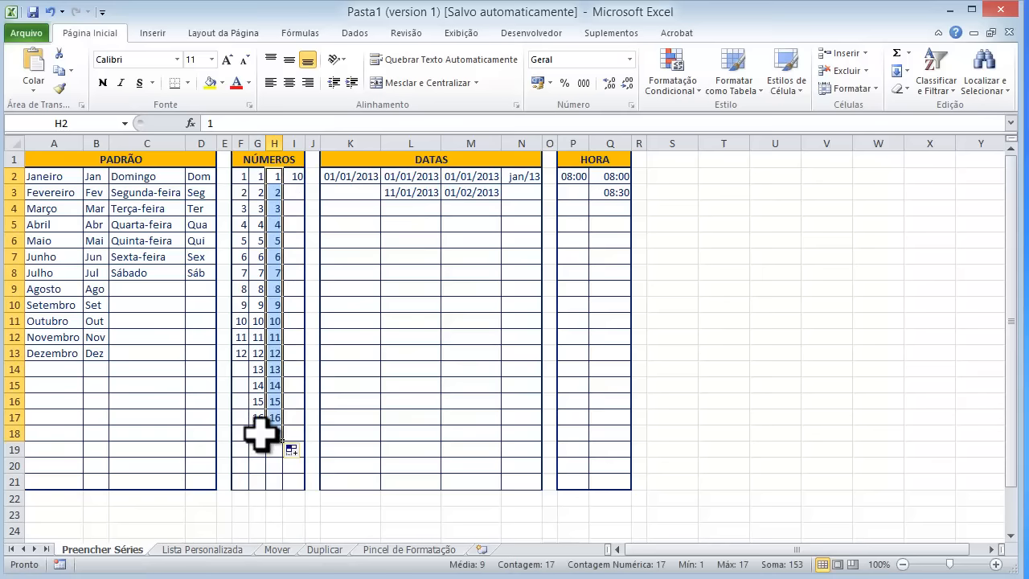
pyautogui.click(300, 272)
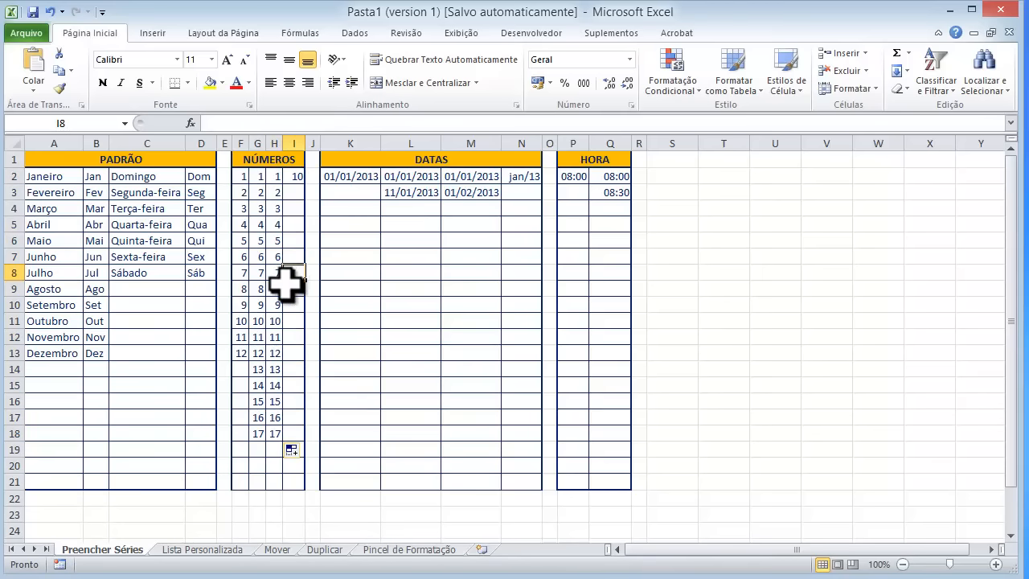
# - Enter 10 in I2 and 20 in I3, and extend the pattern down to I18 as a number series up to 170
pyautogui.click(296, 176)
pyautogui.write('10')
pyautogui.press('Return')
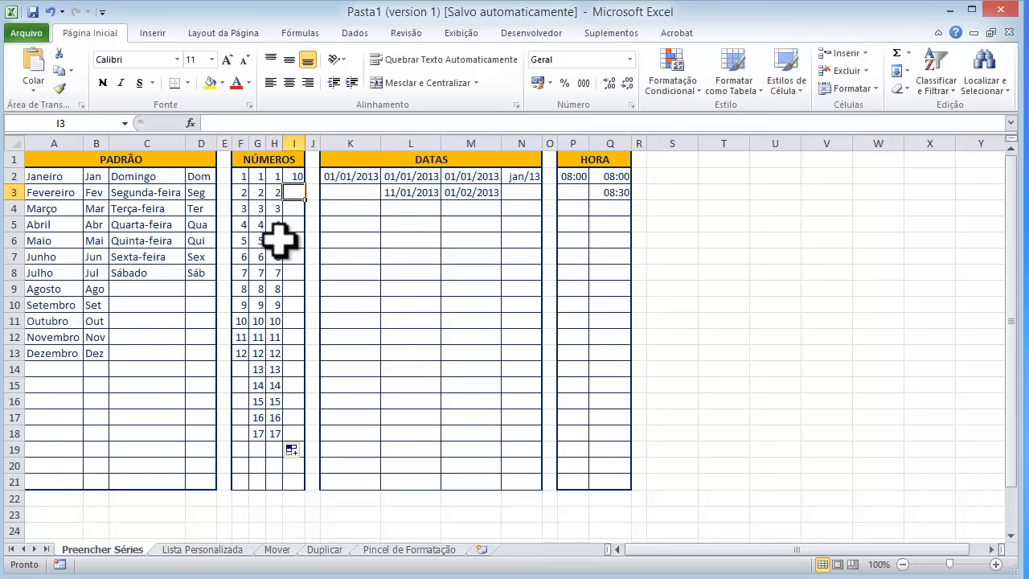
pyautogui.write('20')
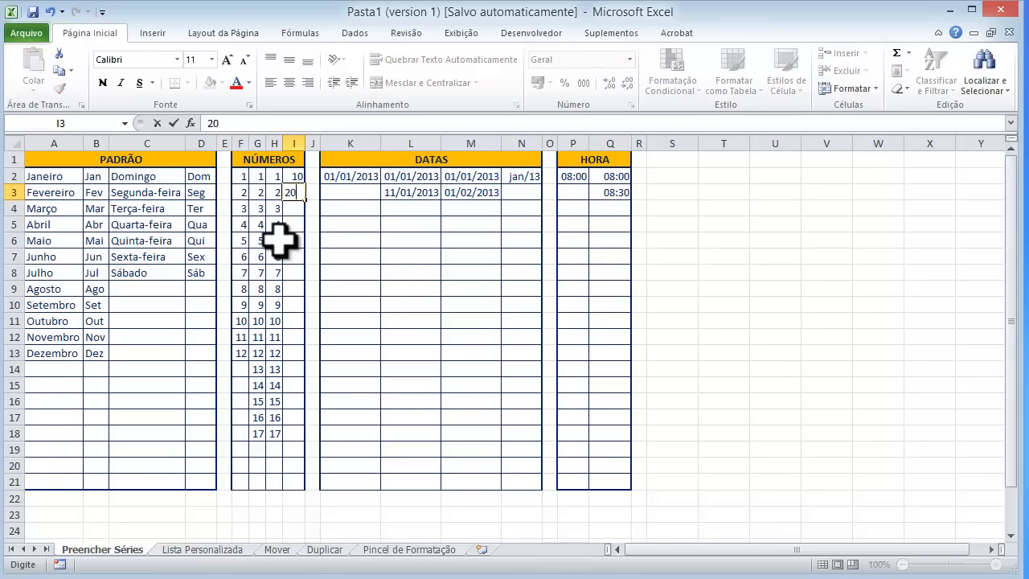
pyautogui.press('Return')
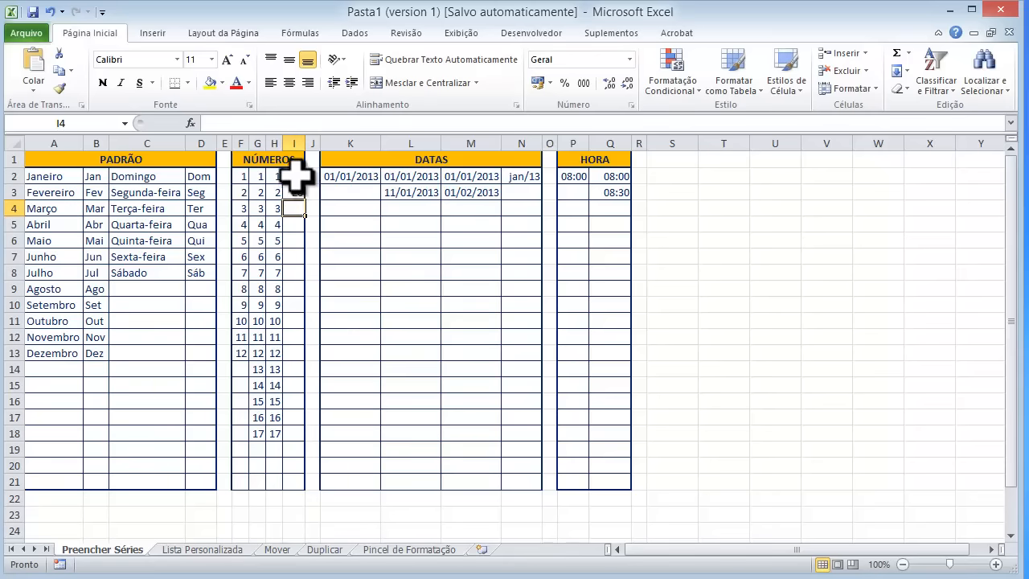
pyautogui.moveTo(294, 177); pyautogui.dragTo(293, 192)
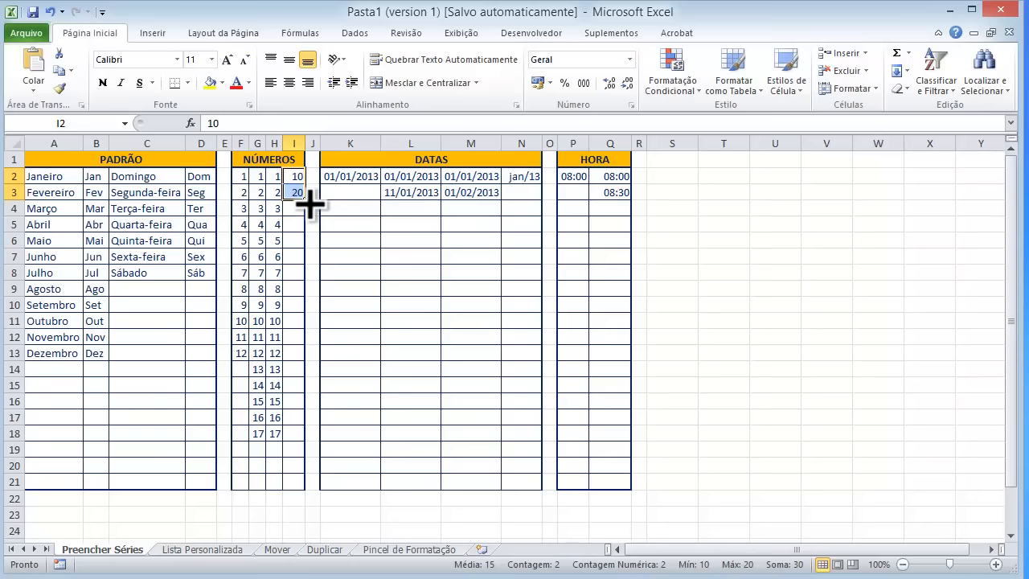
pyautogui.moveTo(311, 206); pyautogui.dragTo(310, 437)
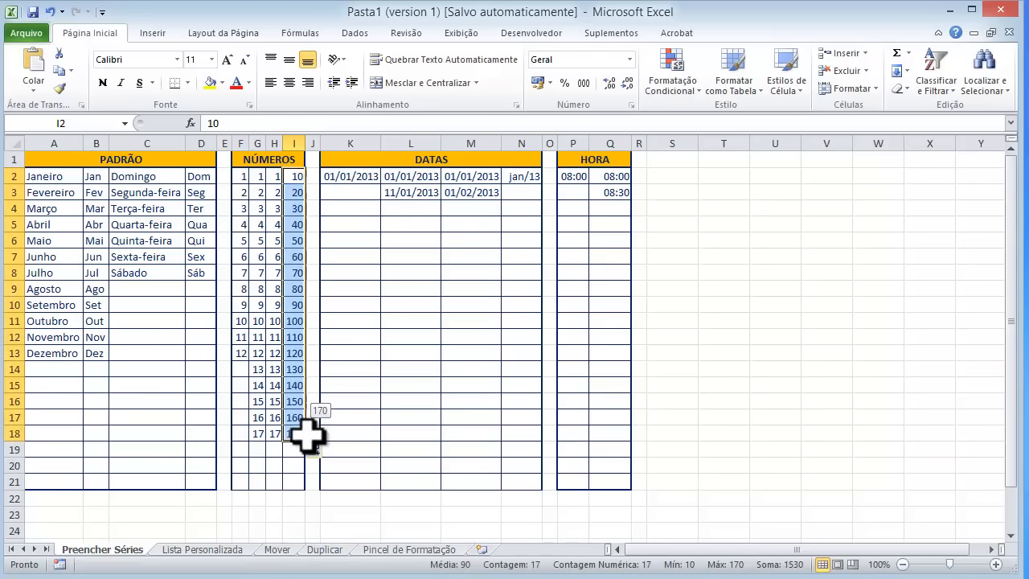
# - Fill K2 down to K18 as daily dates, and extend the L2:L3 pattern down to L18 in 10-day intervals
pyautogui.click(338, 342)
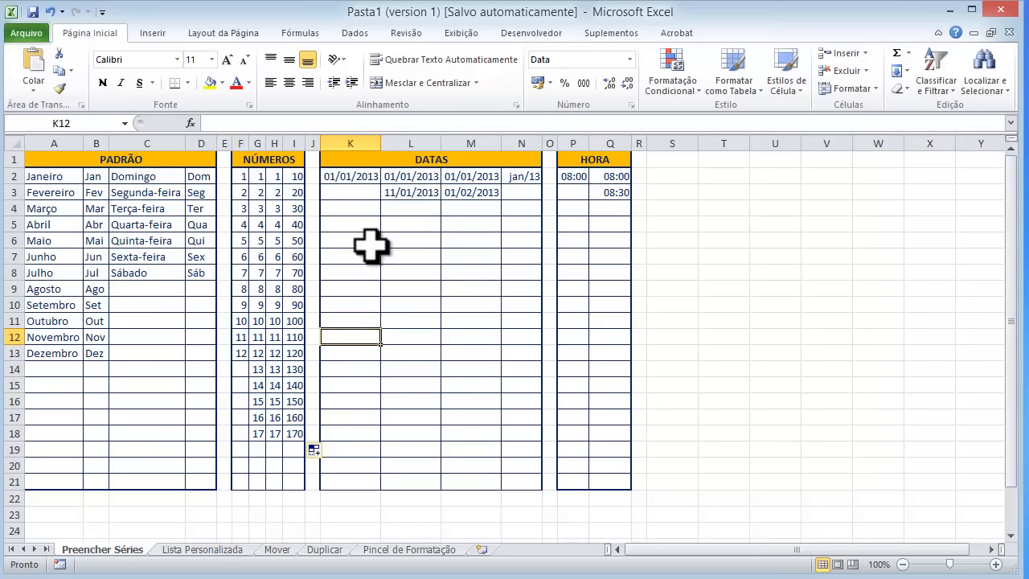
pyautogui.click(349, 176)
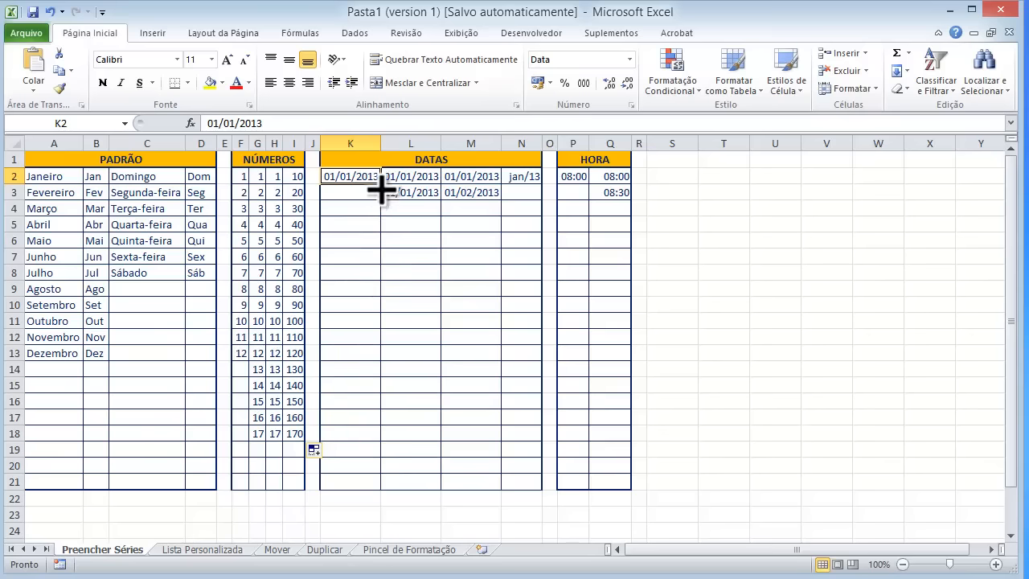
pyautogui.moveTo(380, 184); pyautogui.dragTo(371, 445)
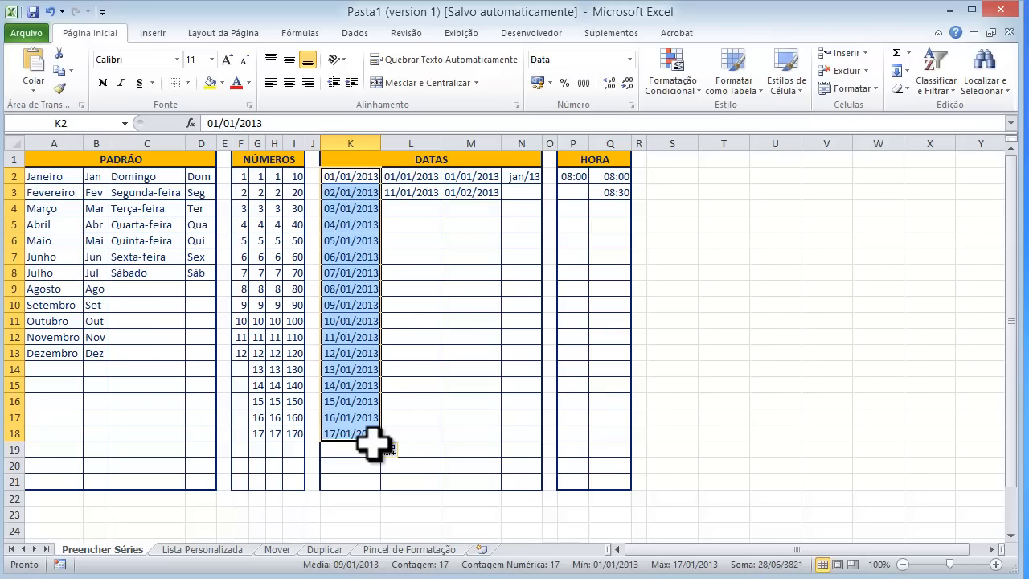
pyautogui.click(405, 222)
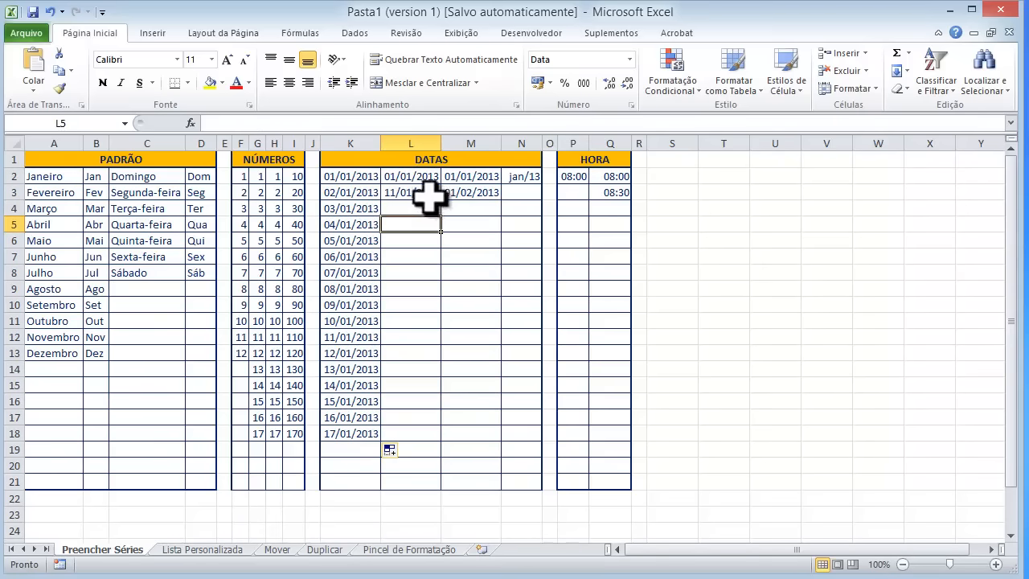
pyautogui.moveTo(419, 178); pyautogui.dragTo(437, 439)
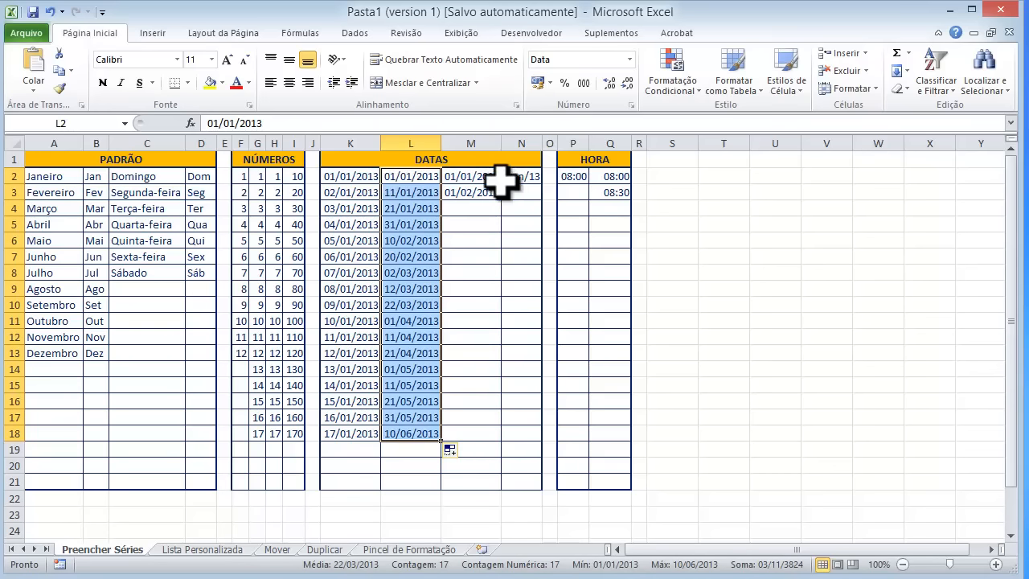
# - Extend the M2:M3 date pattern down to M17 in one-month intervals, ending at 01/04/2014
pyautogui.click(465, 235)
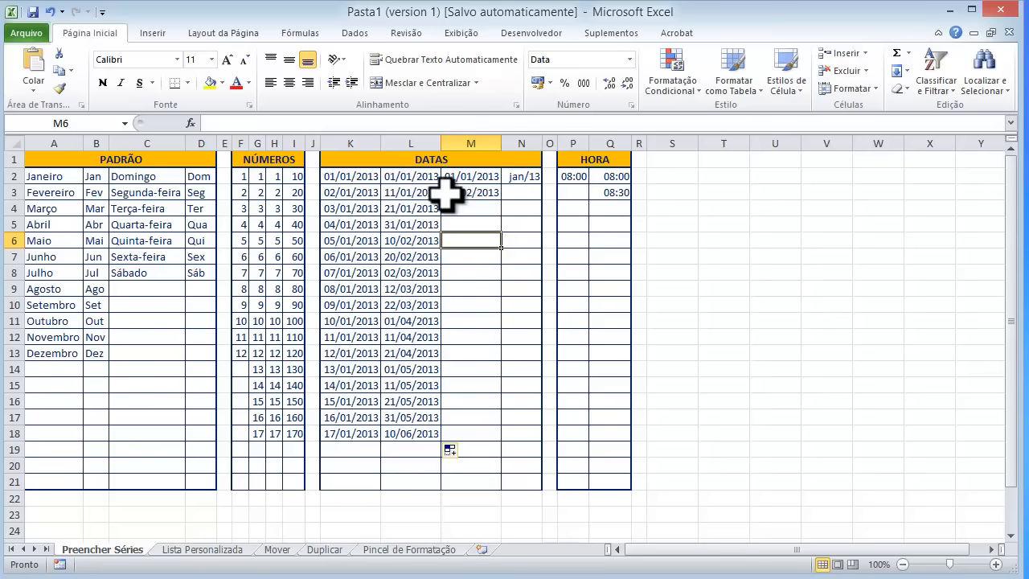
pyautogui.click(480, 173)
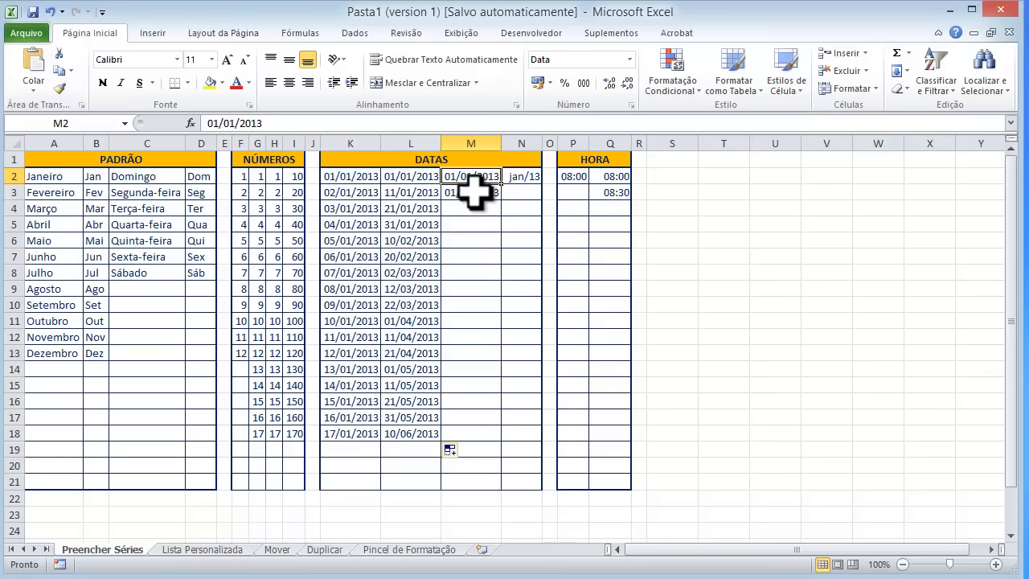
pyautogui.moveTo(473, 173); pyautogui.dragTo(488, 432)
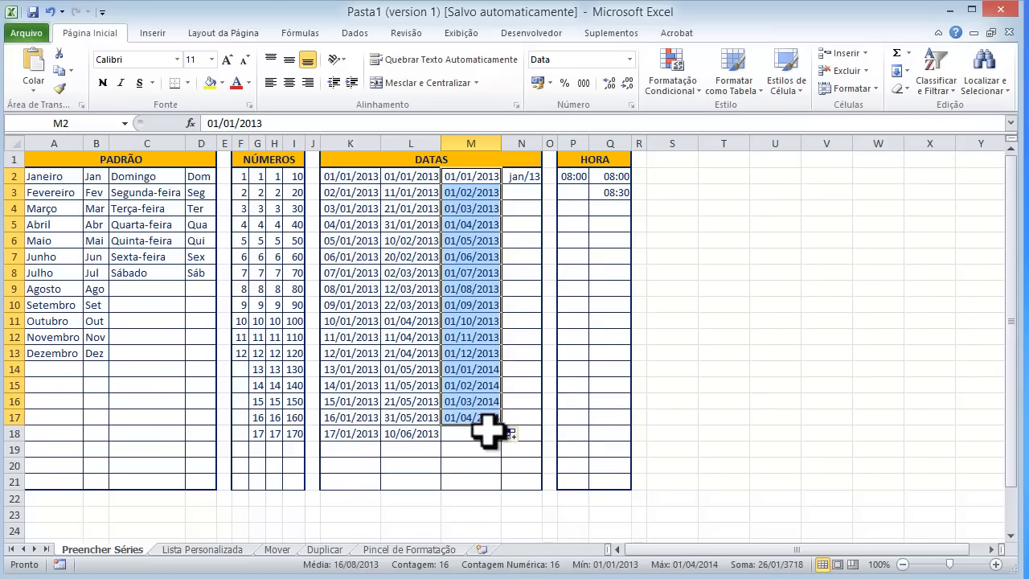
# - Fill the month-year value in N2 down to N18 as a monthly series from jan/13 to mai/14
pyautogui.click(512, 242)
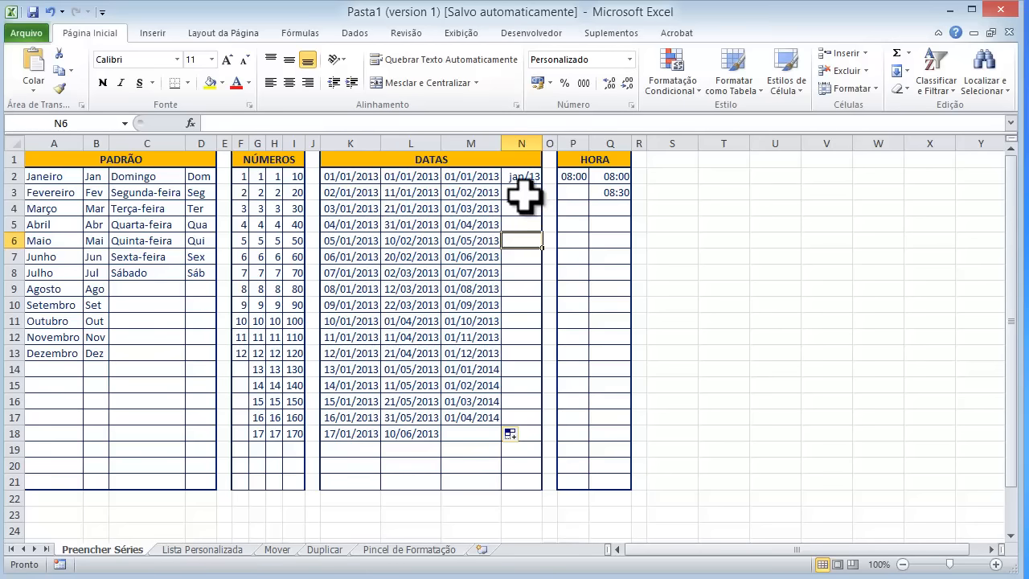
pyautogui.click(532, 180)
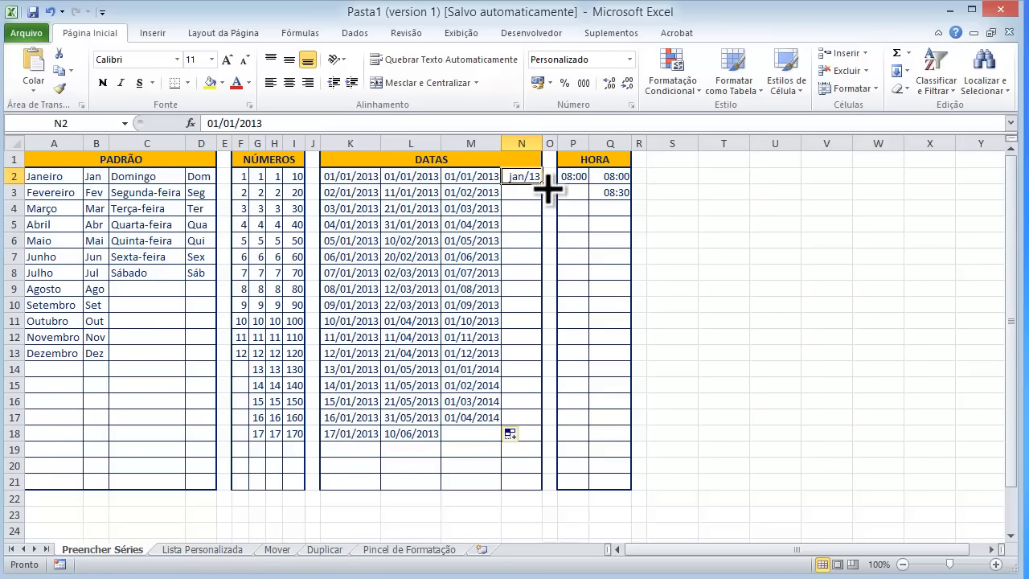
pyautogui.moveTo(547, 189); pyautogui.dragTo(543, 377)
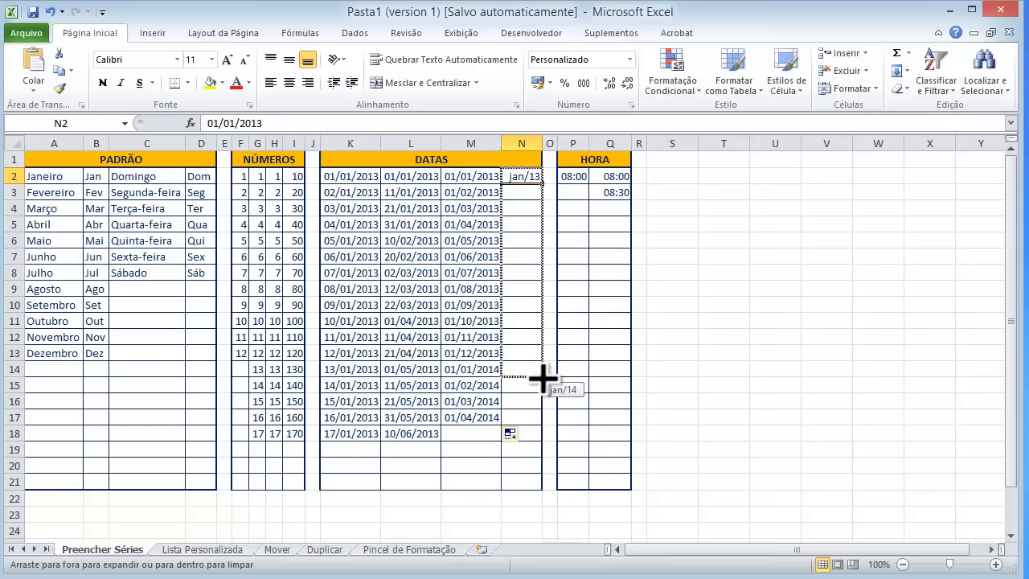
pyautogui.moveTo(543, 389); pyautogui.dragTo(540, 441)
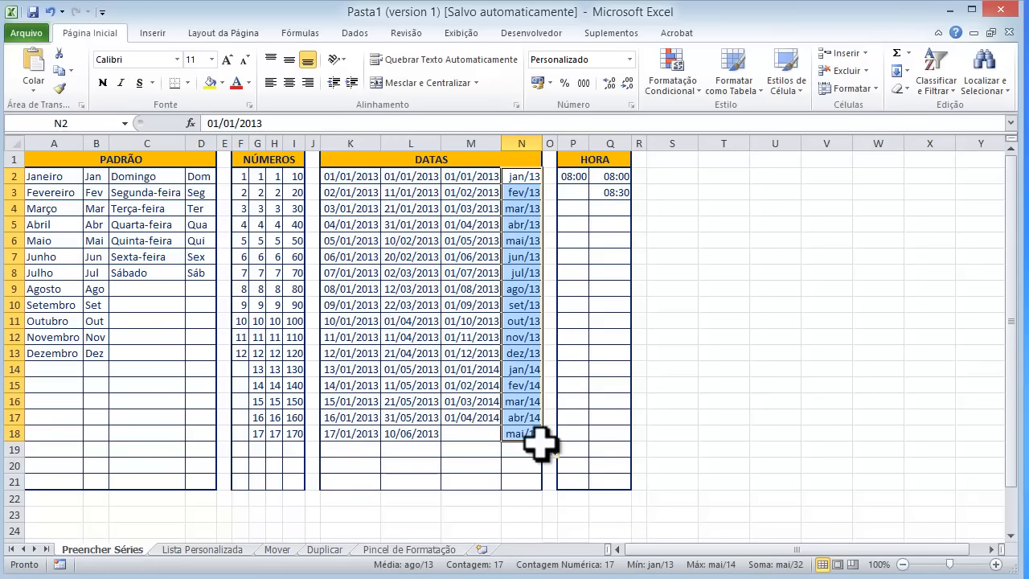
# - Fill the time in P2 down to P17 as an hourly series from 08:00 to 23:00
pyautogui.click(548, 339)
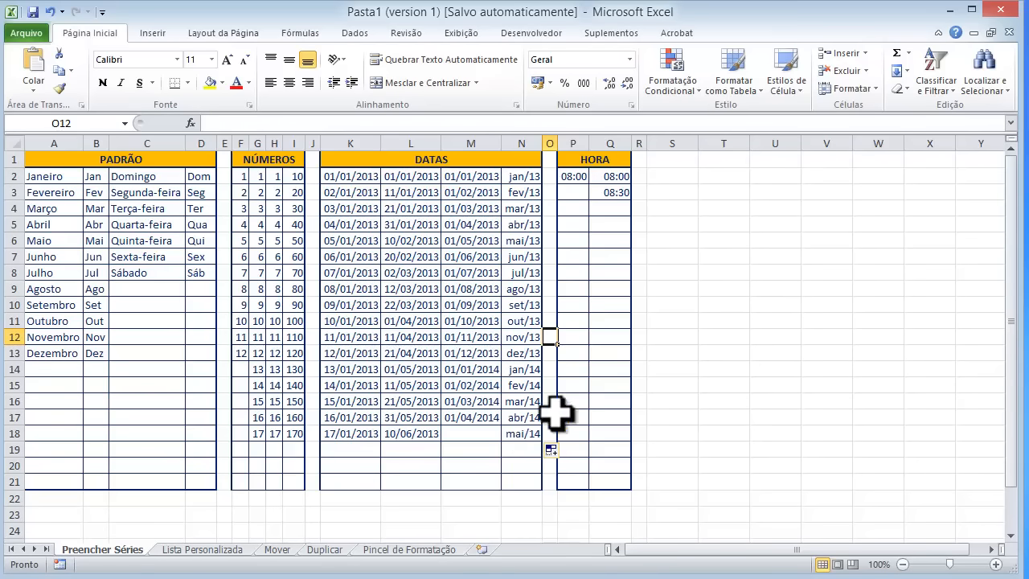
pyautogui.click(574, 304)
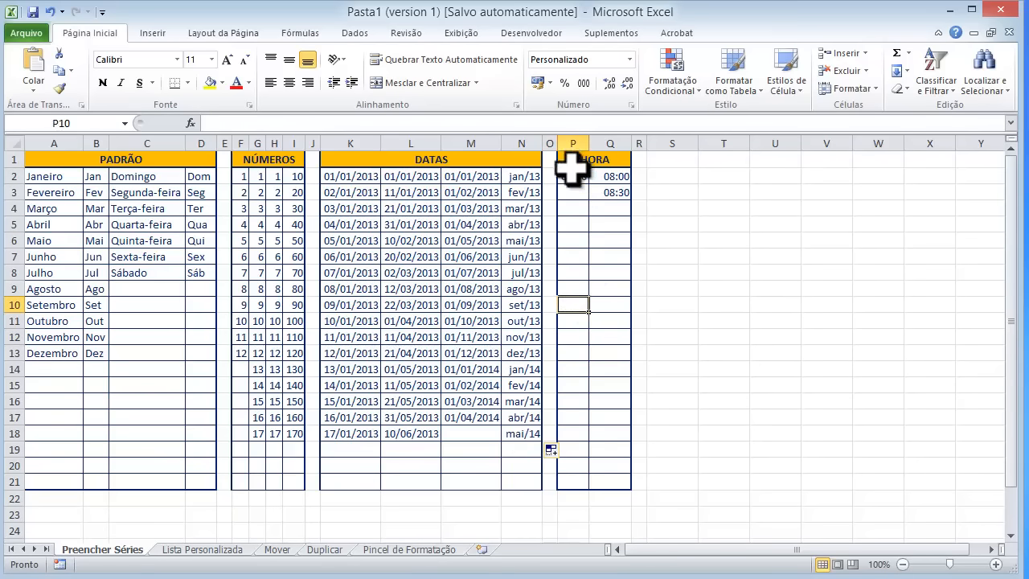
pyautogui.click(572, 179)
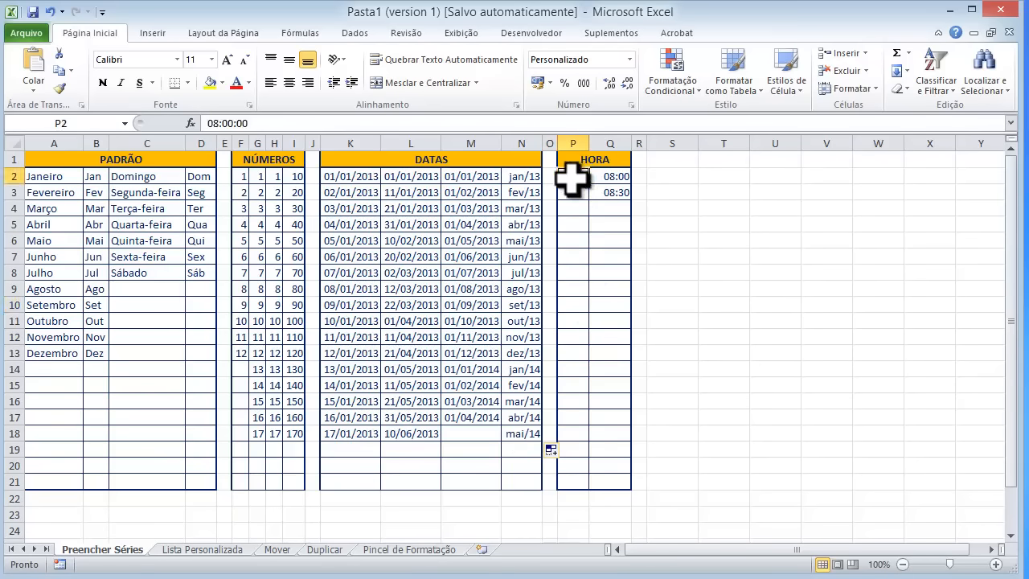
pyautogui.click(597, 225)
pyautogui.click(569, 176)
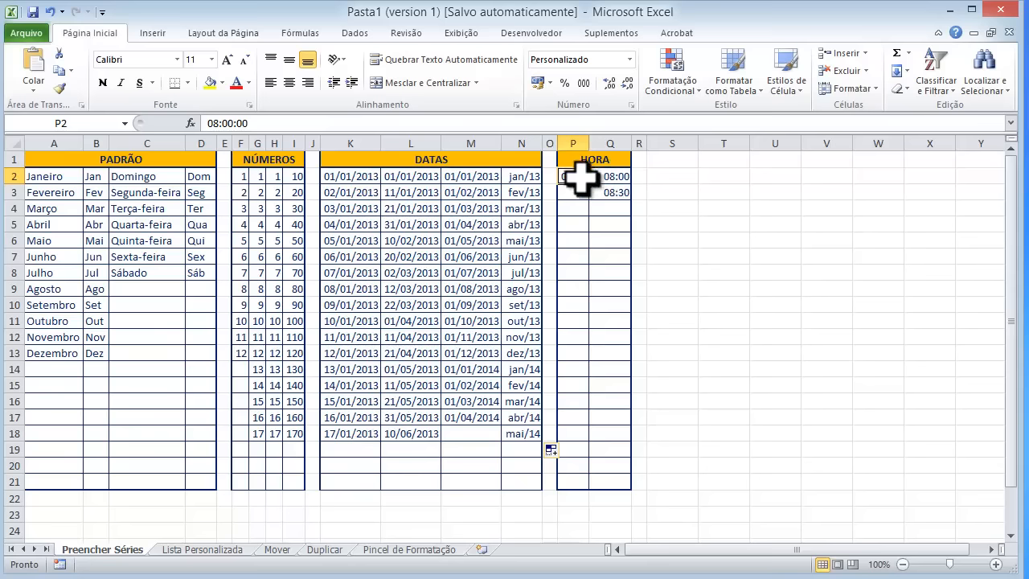
pyautogui.moveTo(592, 188); pyautogui.dragTo(576, 422)
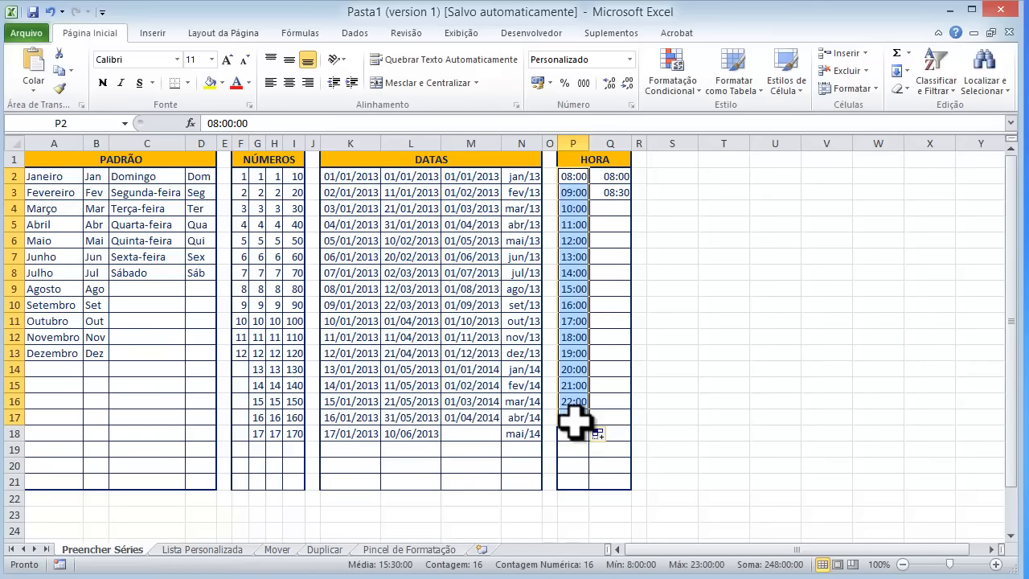
# - Extend the Q2:Q3 time pattern down to Q16 in half-hour intervals, ending at 15:00
pyautogui.click(643, 172)
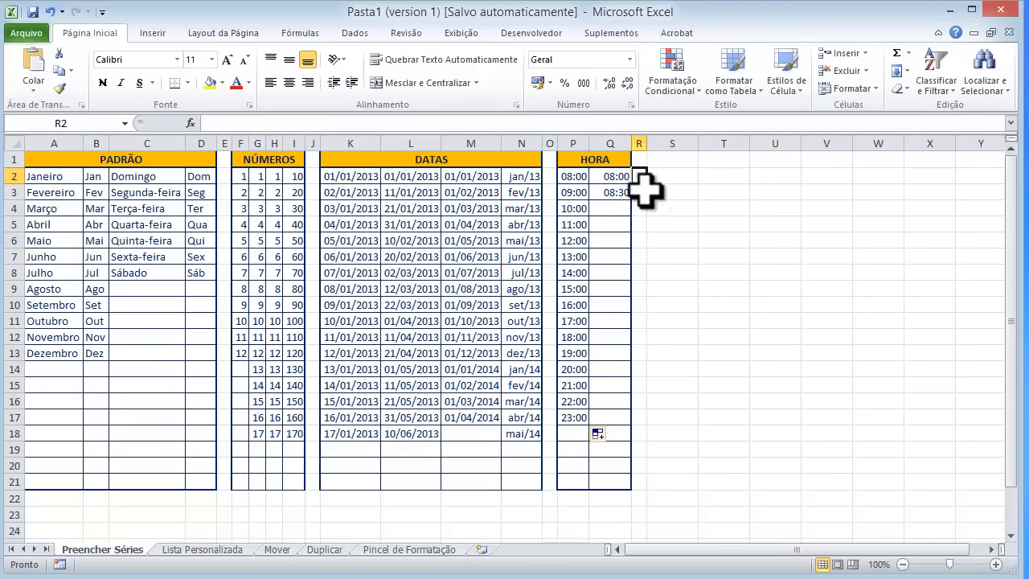
pyautogui.click(666, 206)
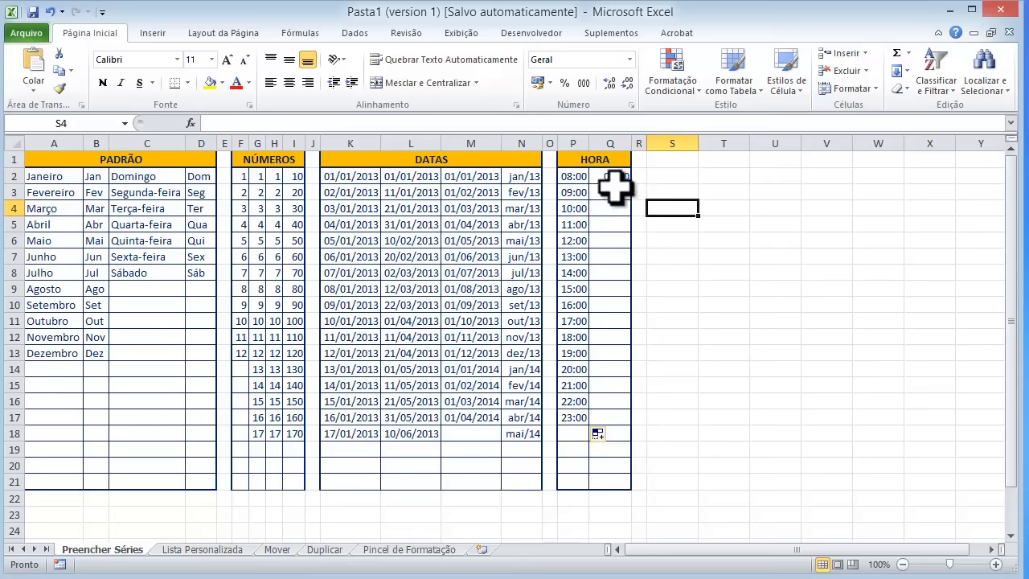
pyautogui.click(616, 172)
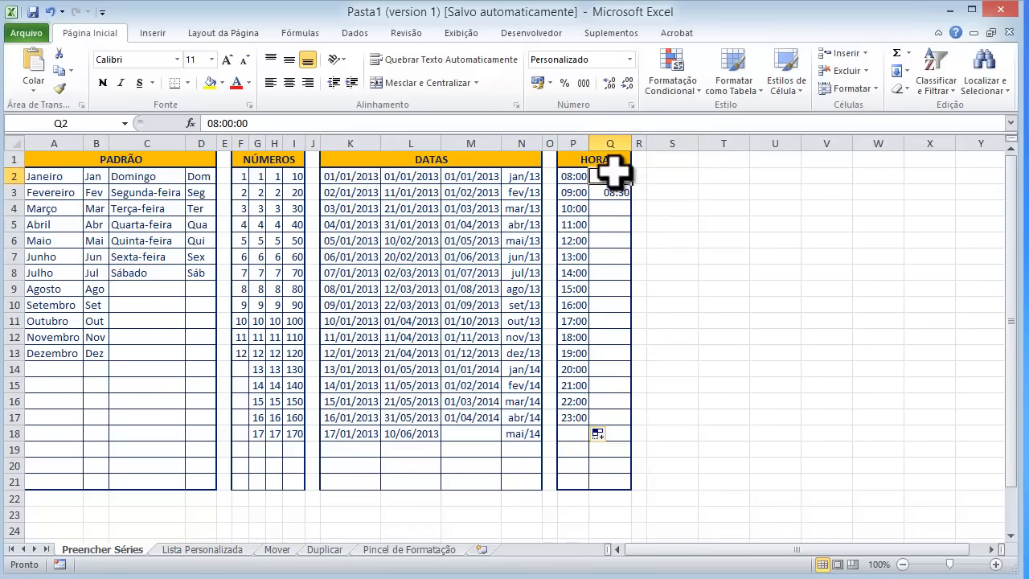
pyautogui.moveTo(613, 172); pyautogui.dragTo(633, 400)
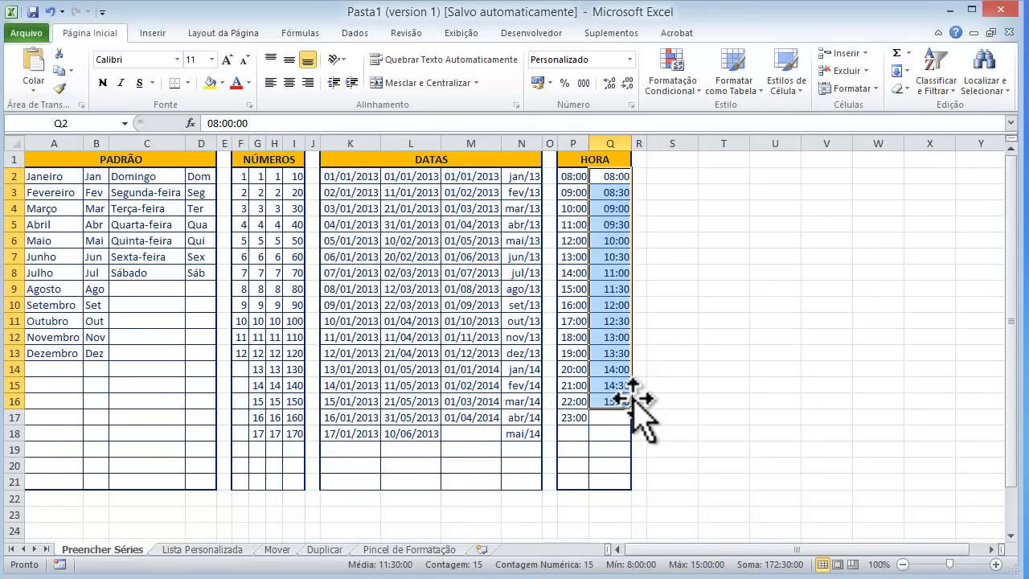